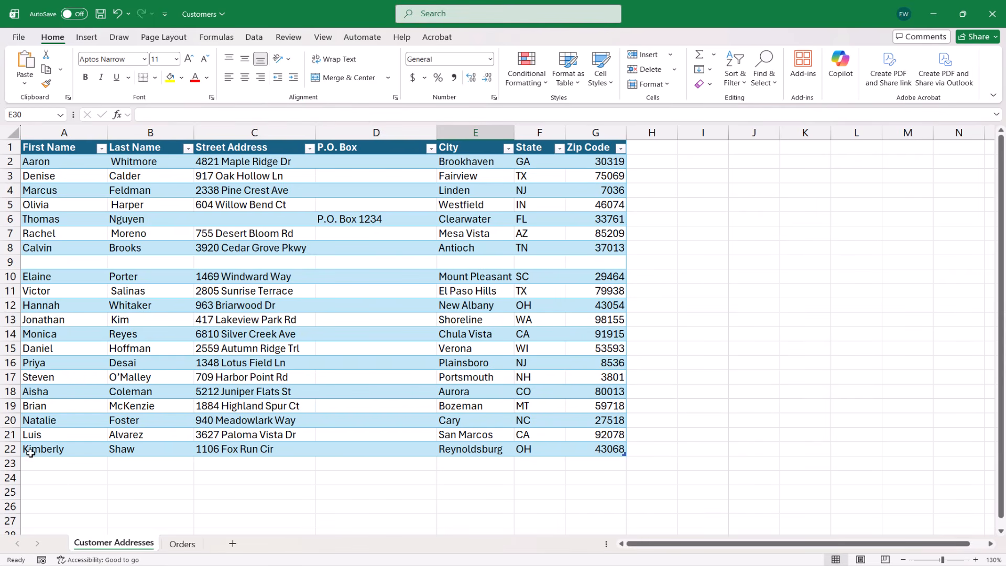
Step: Delete the blank row 9 from the Customer Addresses sheet
{"action": "left_click", "coordinate": [11, 262]}
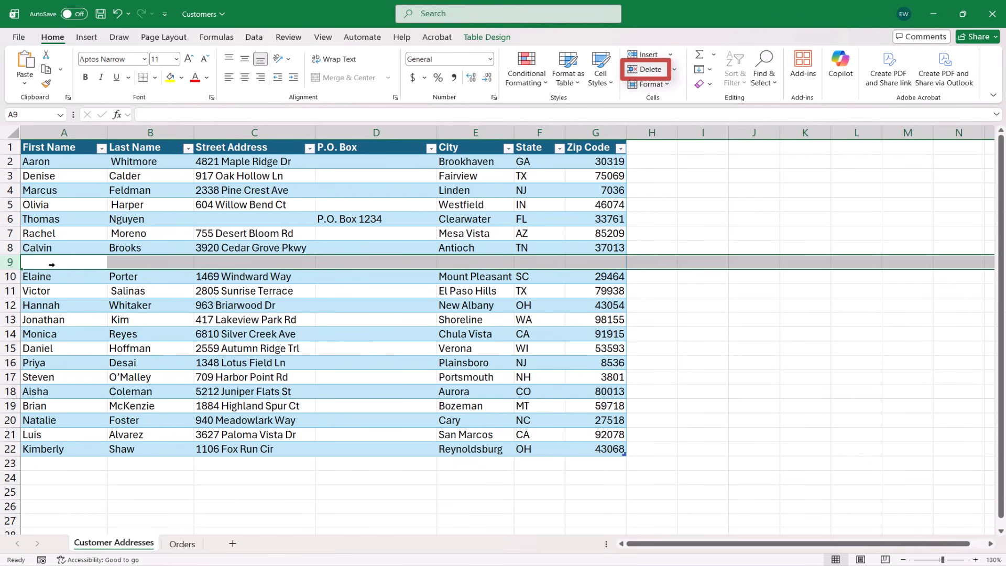
{"action": "left_click", "coordinate": [649, 69]}
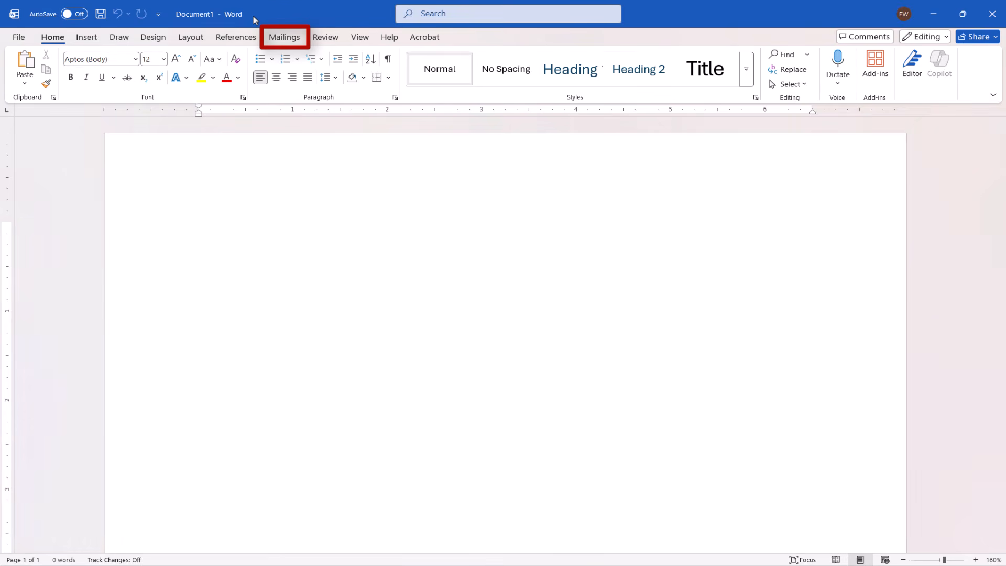
Step: Switch to the blank Word document and start an envelope mail merge with envelope size 10 (4 1/8 x 9 1/2 in)
{"action": "left_click", "coordinate": [284, 37]}
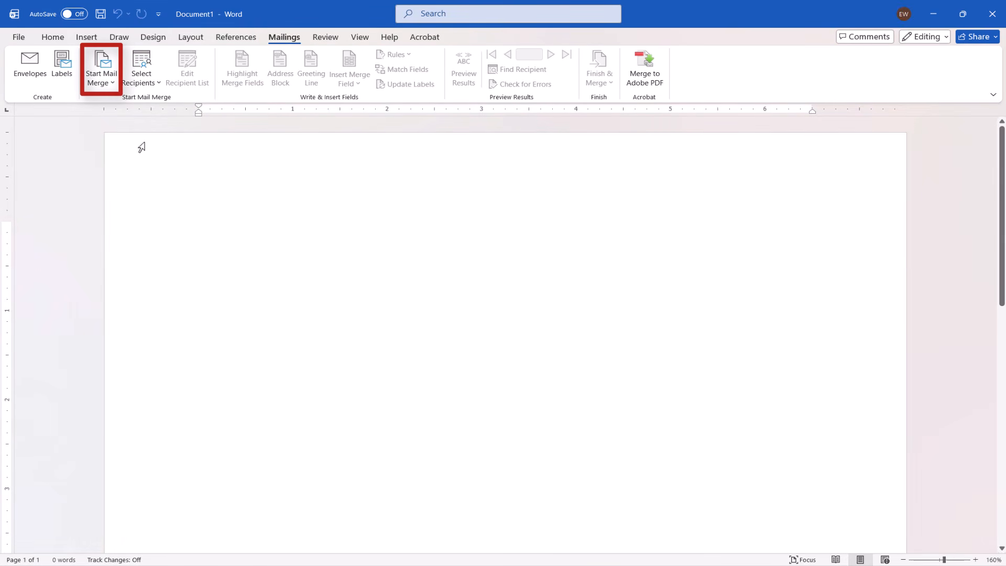
{"action": "left_click", "coordinate": [110, 88]}
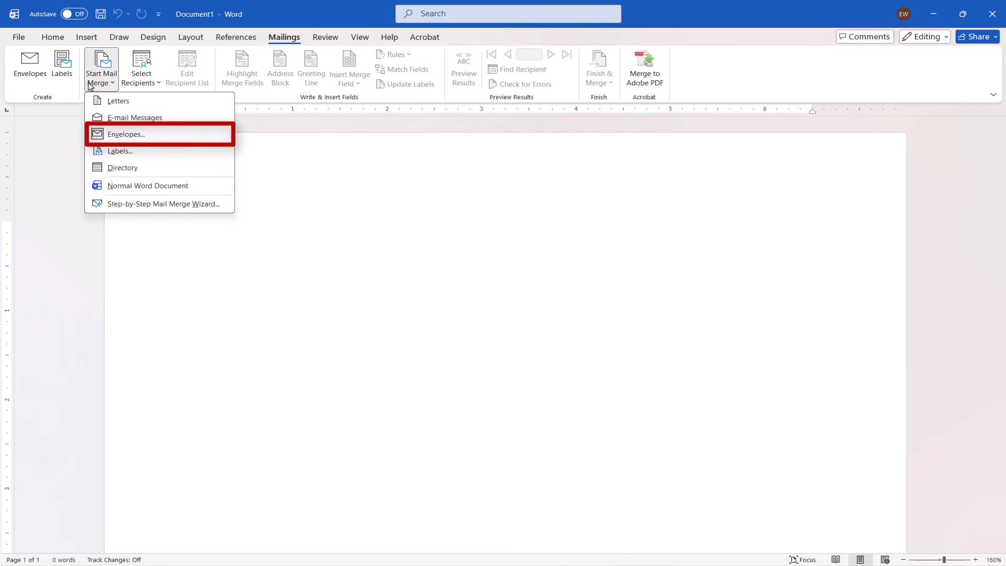
{"action": "left_click", "coordinate": [125, 134]}
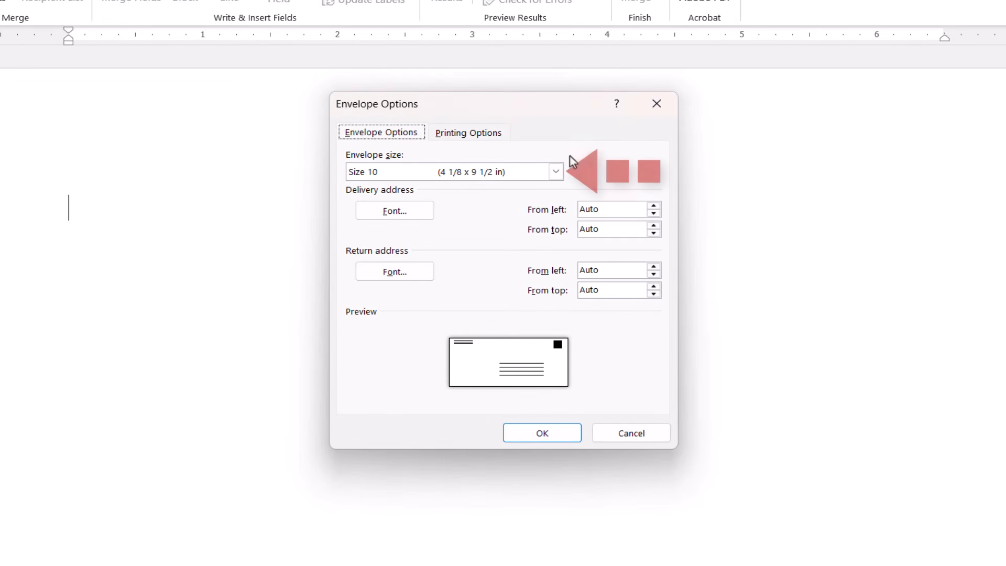
{"action": "left_click", "coordinate": [557, 172]}
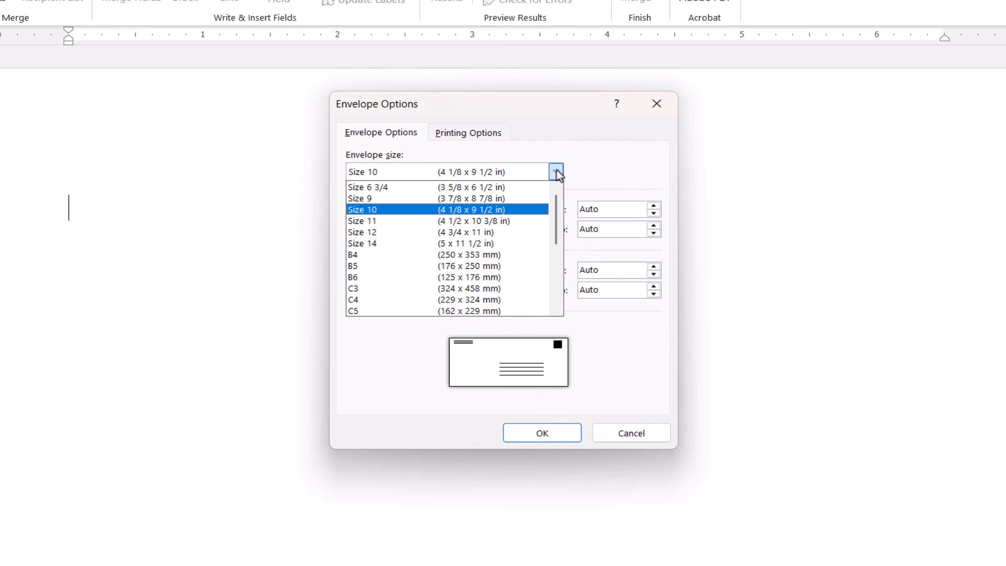
{"action": "left_click", "coordinate": [556, 171]}
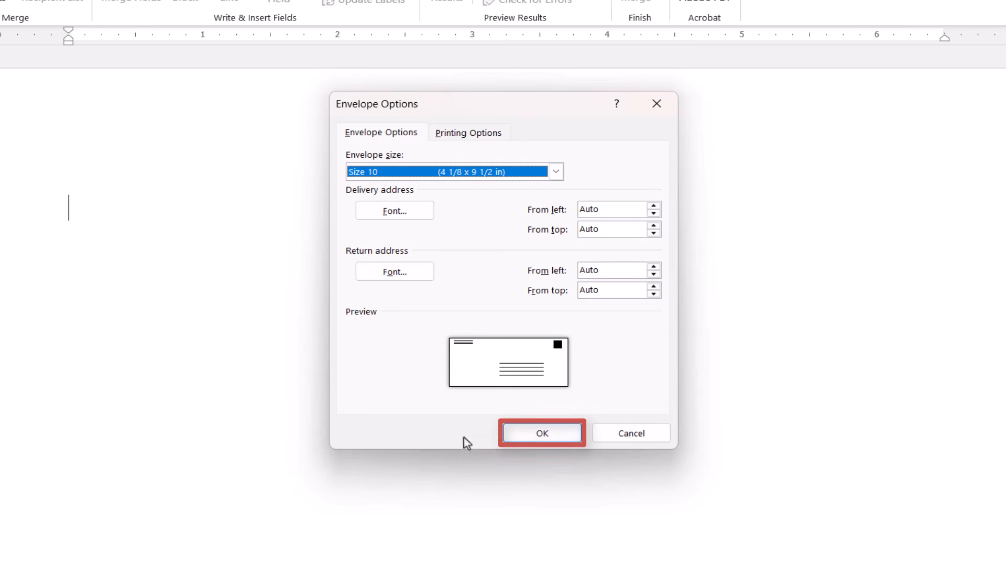
{"action": "left_click", "coordinate": [542, 433]}
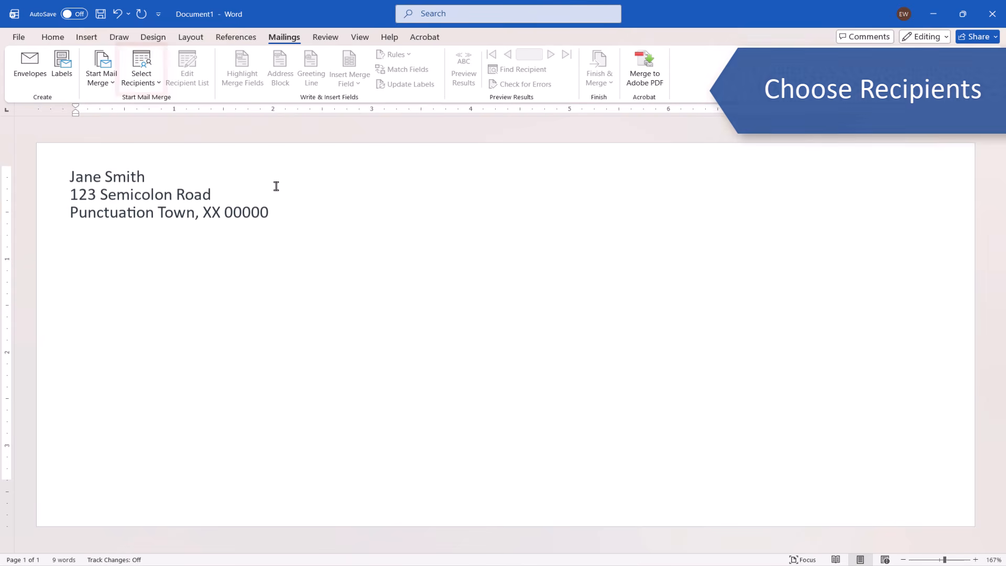
Step: Use the existing Customers workbook as the recipient list, choosing the Customer Addresses table with first-row column headers
{"action": "left_click", "coordinate": [137, 84]}
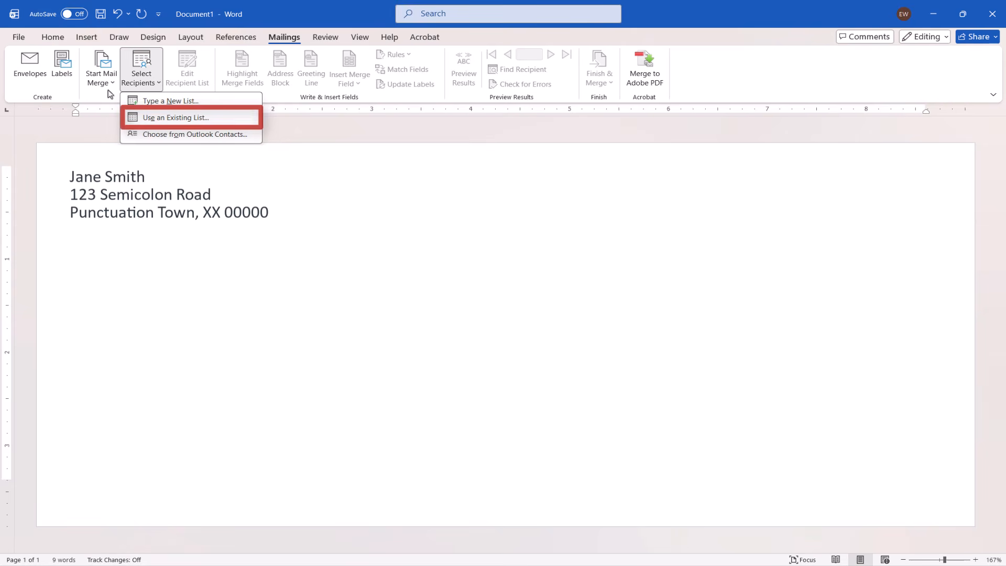
{"action": "left_click", "coordinate": [148, 117]}
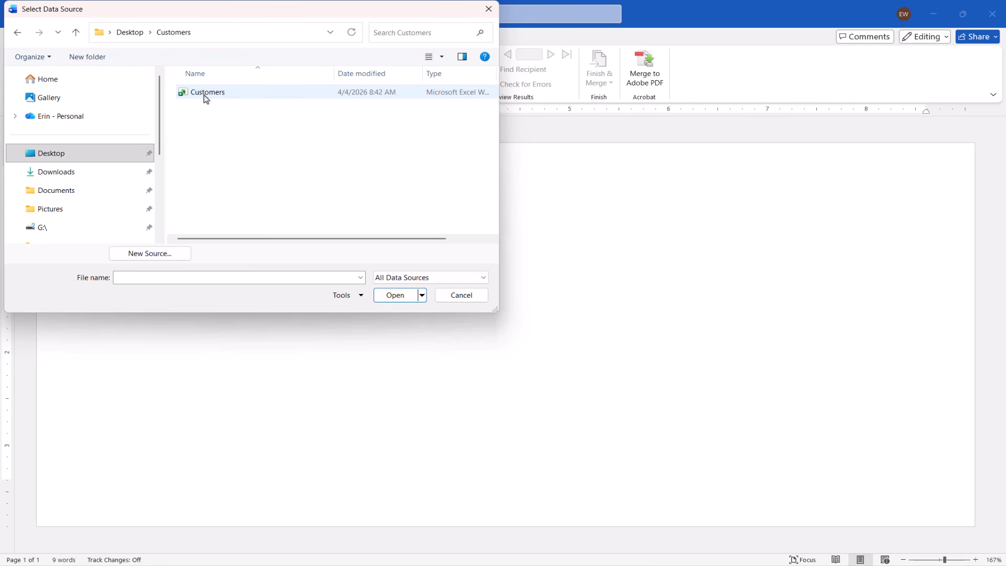
{"action": "left_click", "coordinate": [206, 94]}
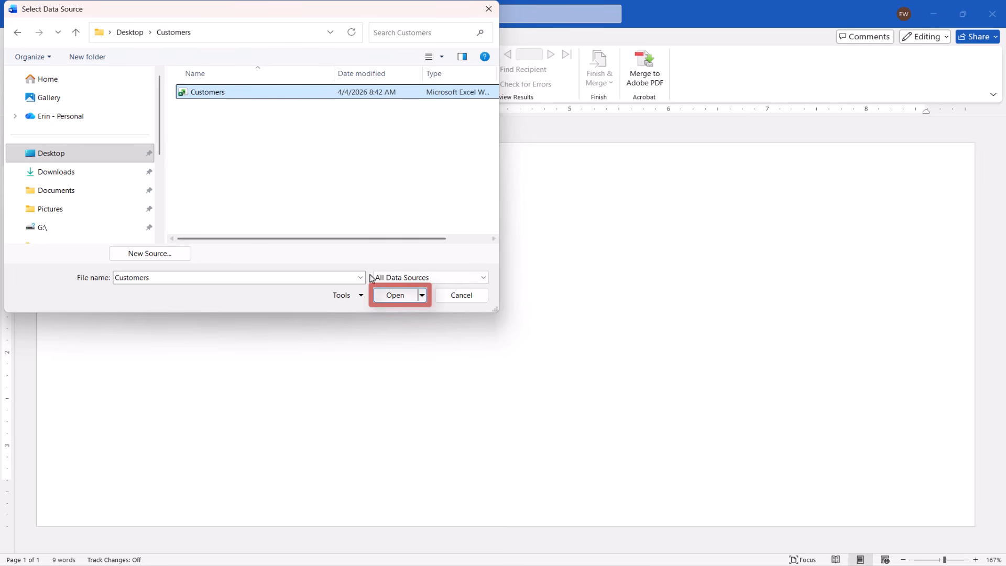
{"action": "left_click", "coordinate": [395, 295]}
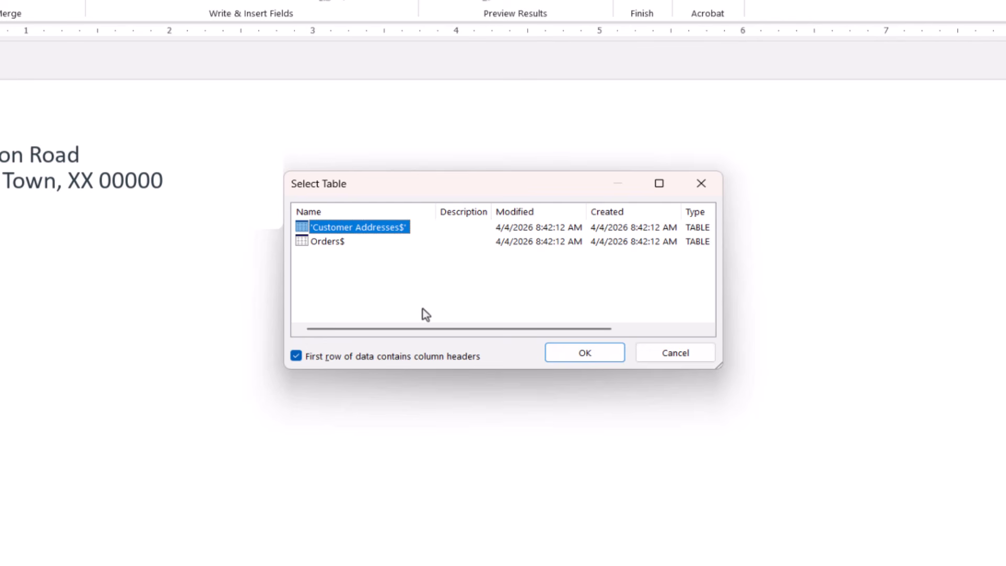
{"action": "left_click", "coordinate": [571, 359]}
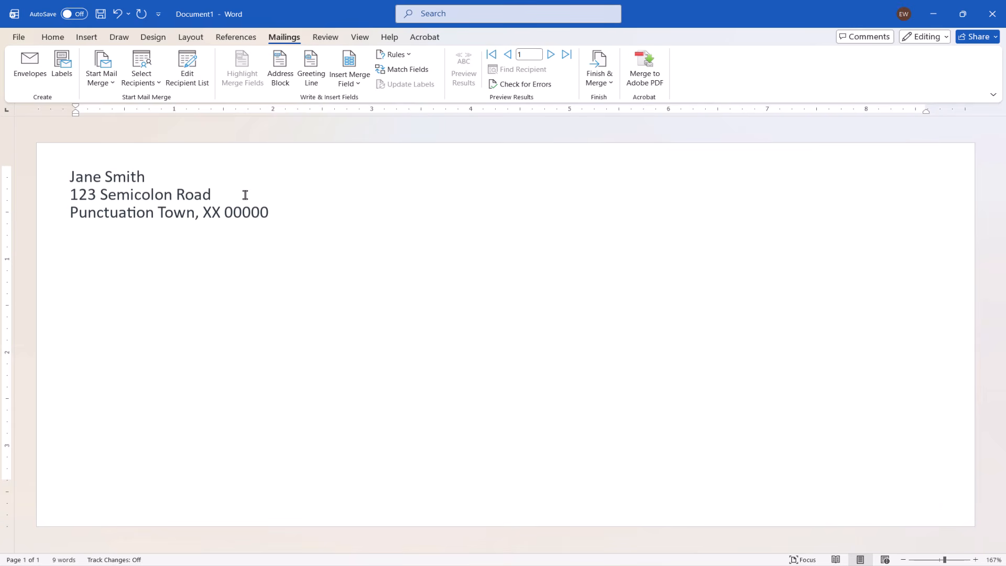
Step: Edit the mail merge recipient list to exclude the fourth, fifth and sixth recipients
{"action": "left_click", "coordinate": [187, 74]}
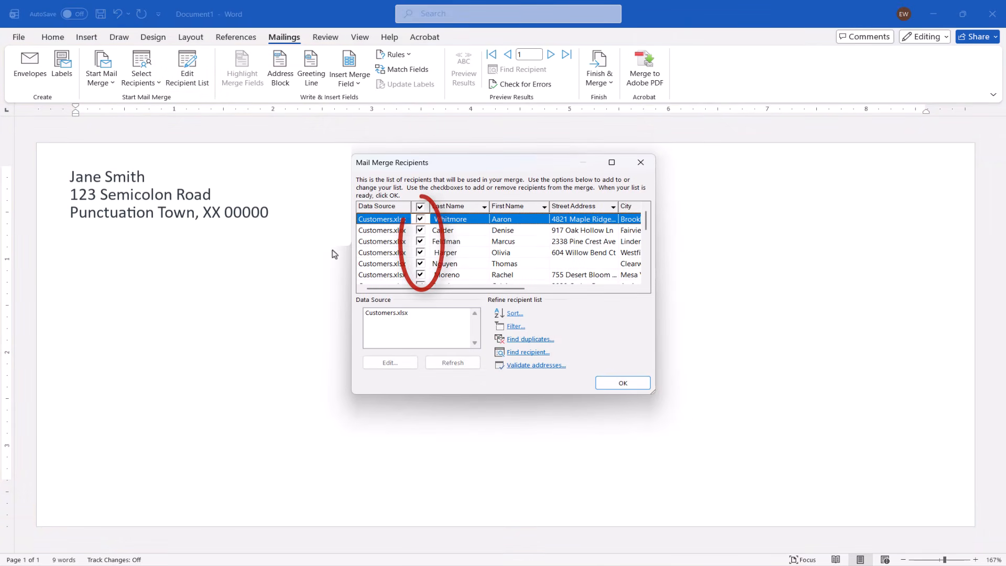
{"action": "left_click", "coordinate": [422, 256]}
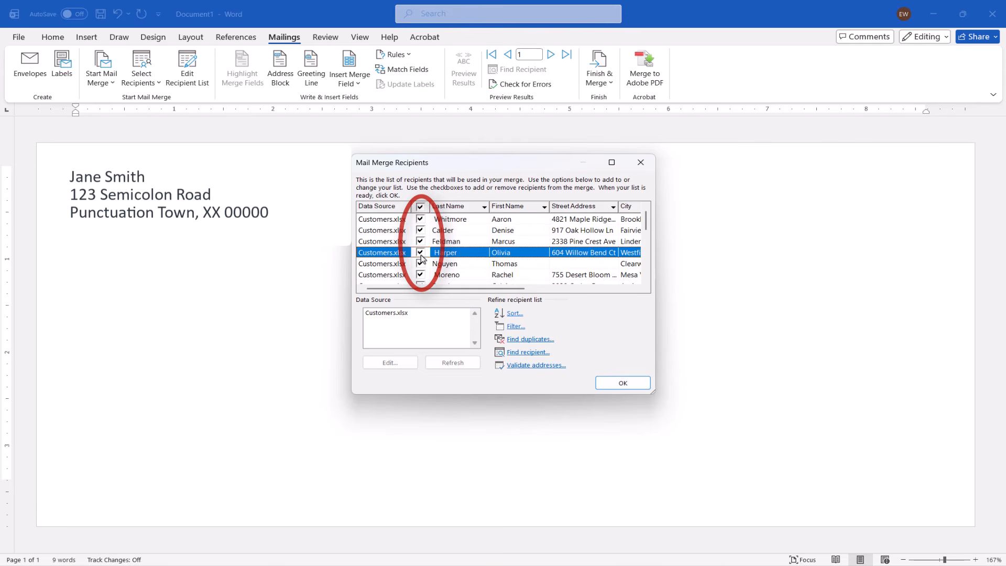
{"action": "left_click", "coordinate": [421, 253]}
{"action": "left_click", "coordinate": [421, 264]}
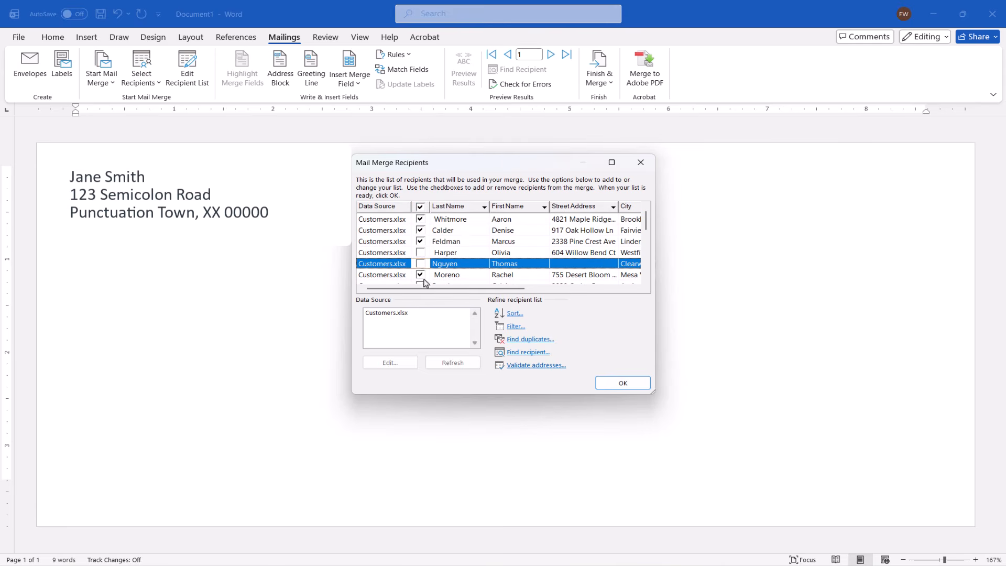
{"action": "left_click", "coordinate": [421, 274]}
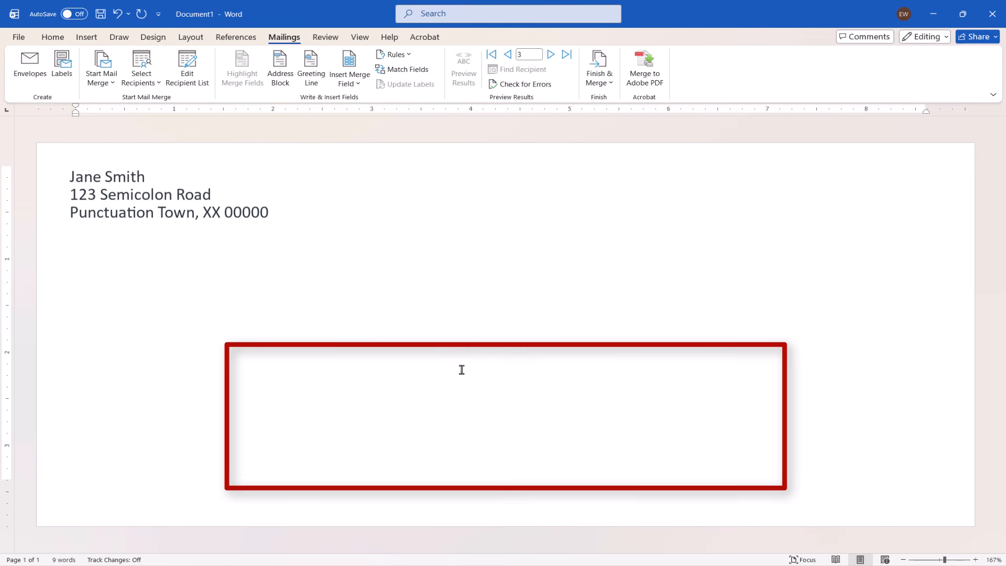
Step: Insert the First_Name, Last_Name and Street_Address merge fields in the envelope's delivery address box
{"action": "left_click", "coordinate": [462, 370]}
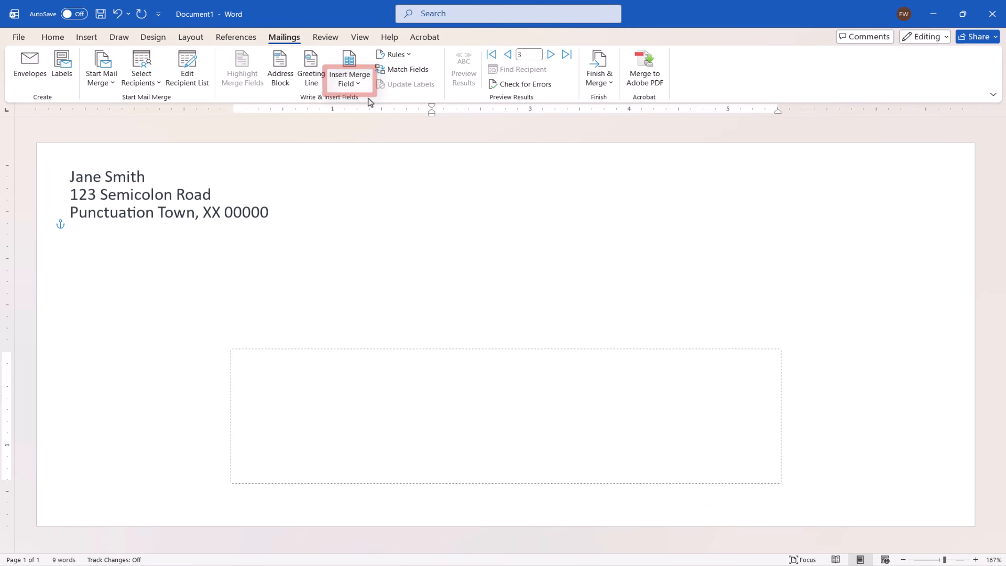
{"action": "left_click", "coordinate": [358, 84]}
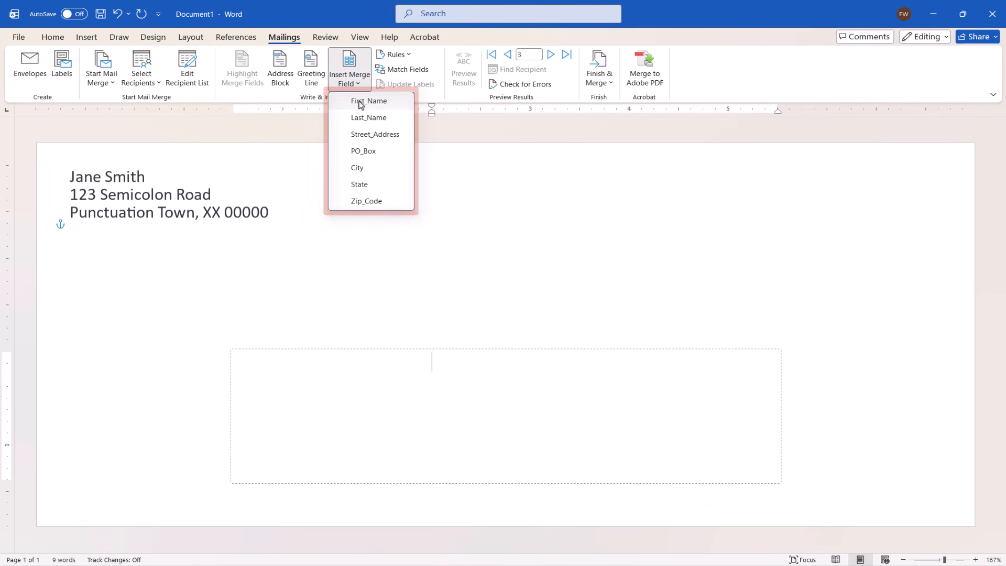
{"action": "left_click", "coordinate": [361, 103]}
{"action": "left_click", "coordinate": [358, 84]}
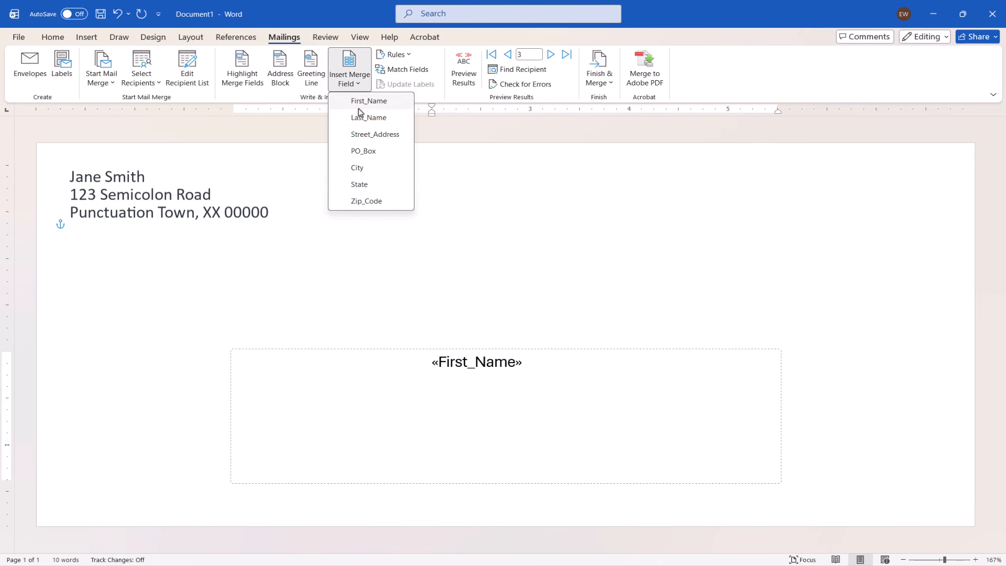
{"action": "left_click", "coordinate": [362, 117]}
{"action": "left_click", "coordinate": [358, 83]}
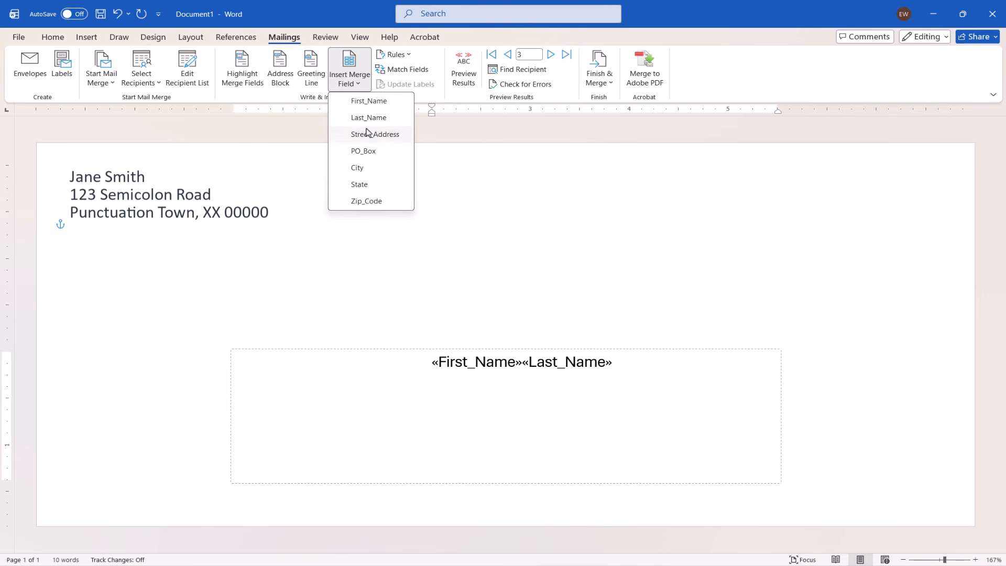
{"action": "left_click", "coordinate": [367, 134]}
Step: Add the PO_Box, City, State and Zip_Code merge fields after the street address field
{"action": "left_click", "coordinate": [355, 82]}
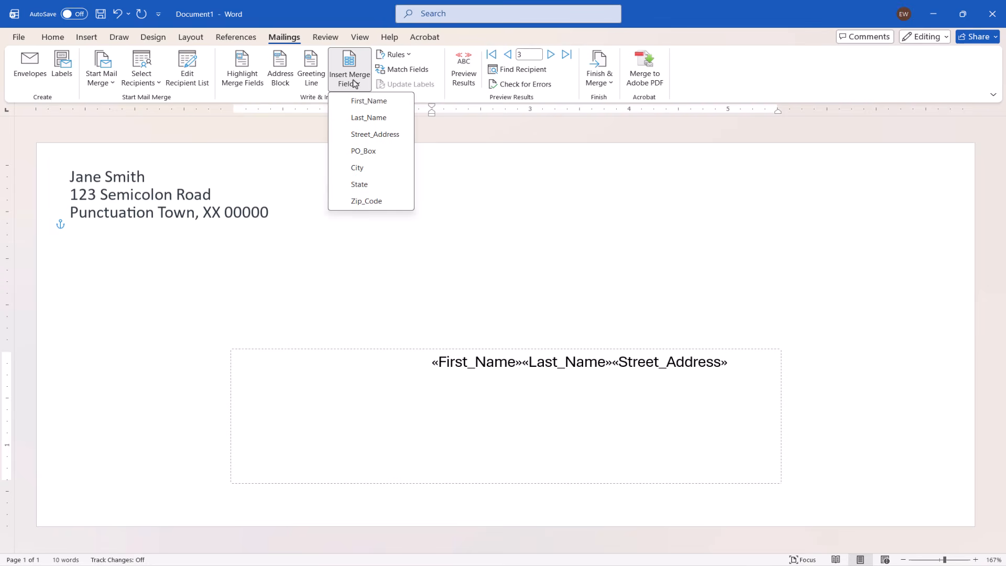
{"action": "left_click", "coordinate": [359, 151]}
{"action": "left_click", "coordinate": [351, 84]}
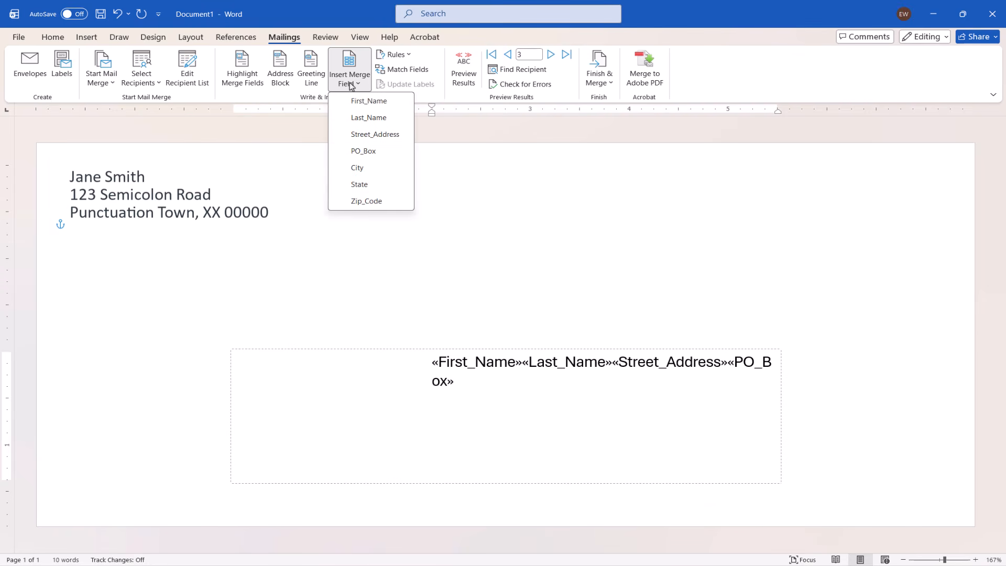
{"action": "left_click", "coordinate": [356, 168]}
{"action": "left_click", "coordinate": [350, 83]}
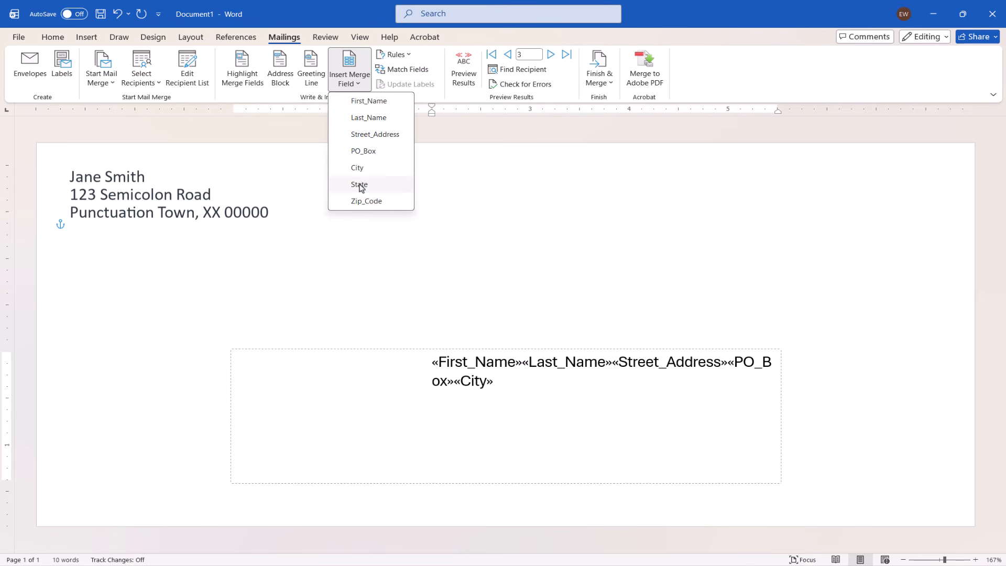
{"action": "left_click", "coordinate": [359, 185]}
{"action": "left_click", "coordinate": [349, 82]}
{"action": "left_click", "coordinate": [366, 201]}
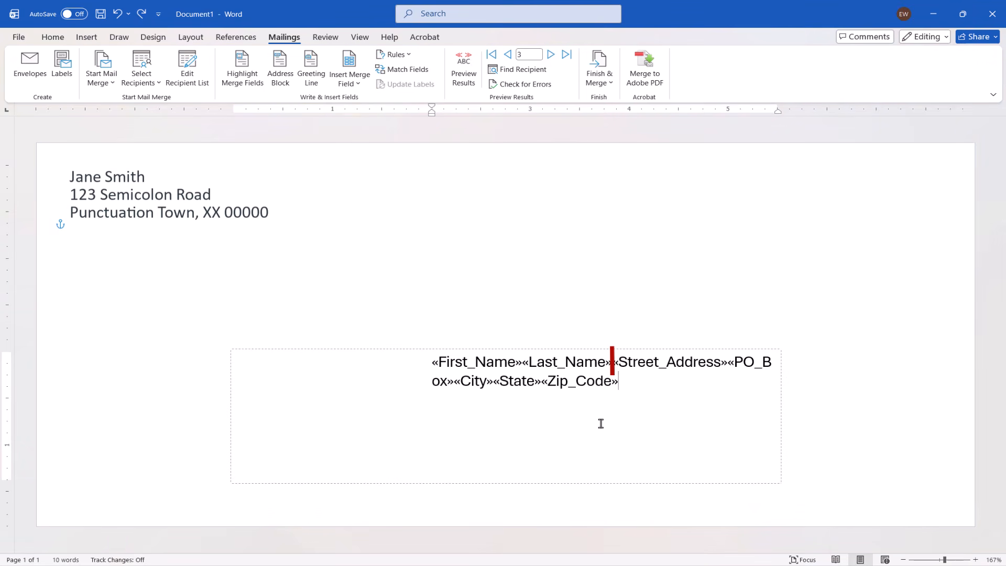
Step: Break the address block into three lines, starting new lines before the Street_Address and City fields
{"action": "key", "text": "Return"}
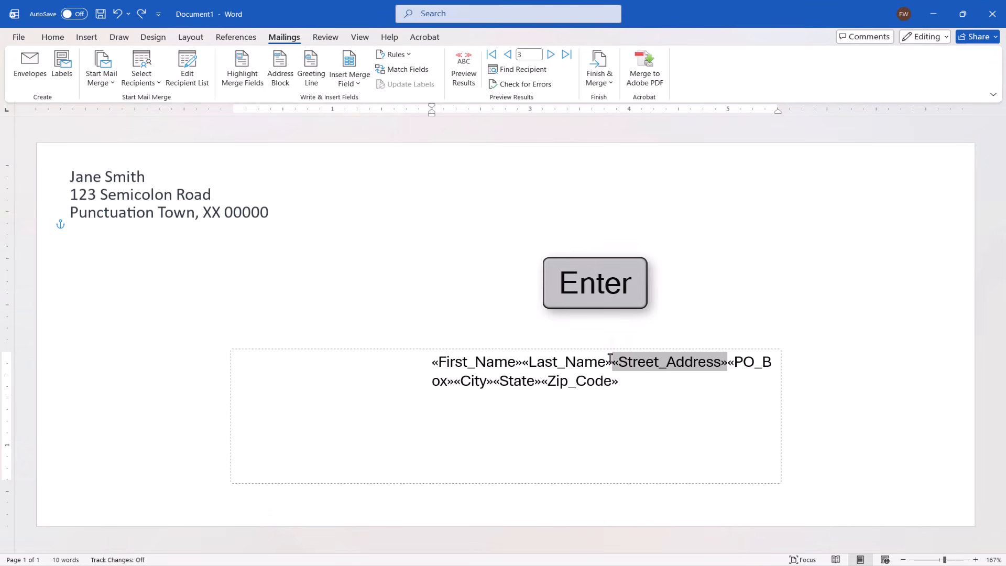
{"action": "key", "text": "Return"}
{"action": "left_click", "coordinate": [616, 380]}
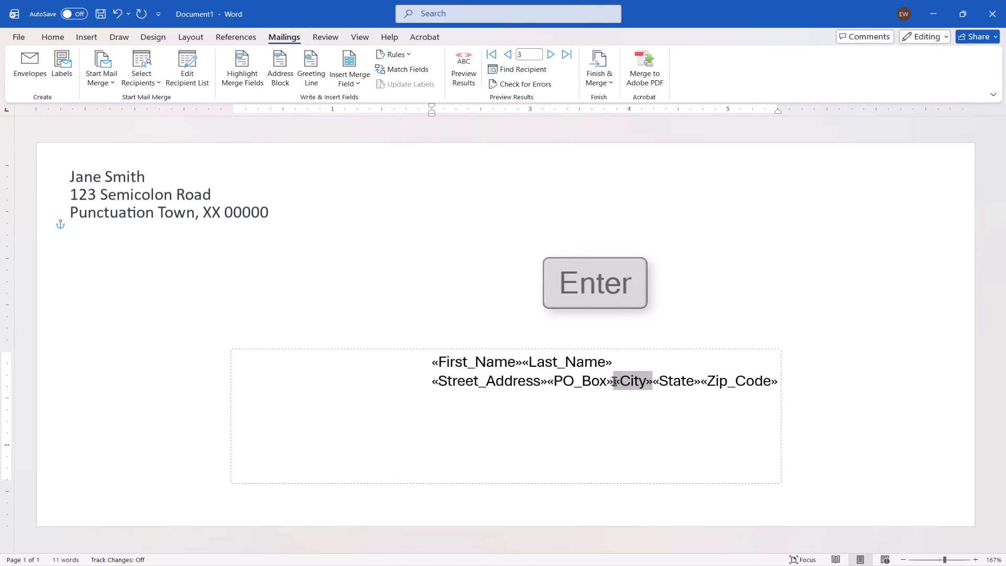
{"action": "key", "text": "Return"}
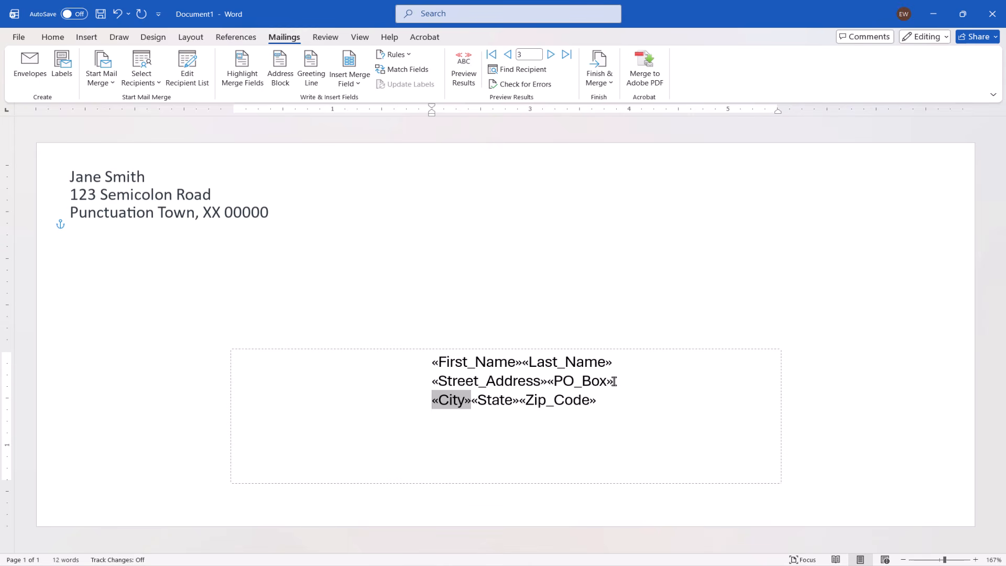
Step: Put a space between First_Name and Last_Name, a comma and space after City, and a space before Zip_Code
{"action": "key", "text": "space"}
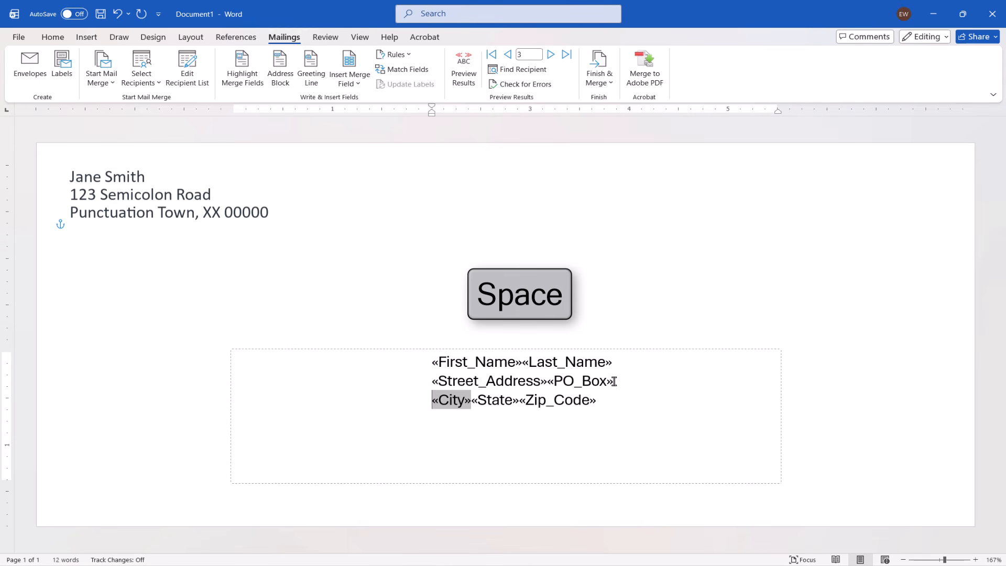
{"action": "left_click", "coordinate": [522, 361]}
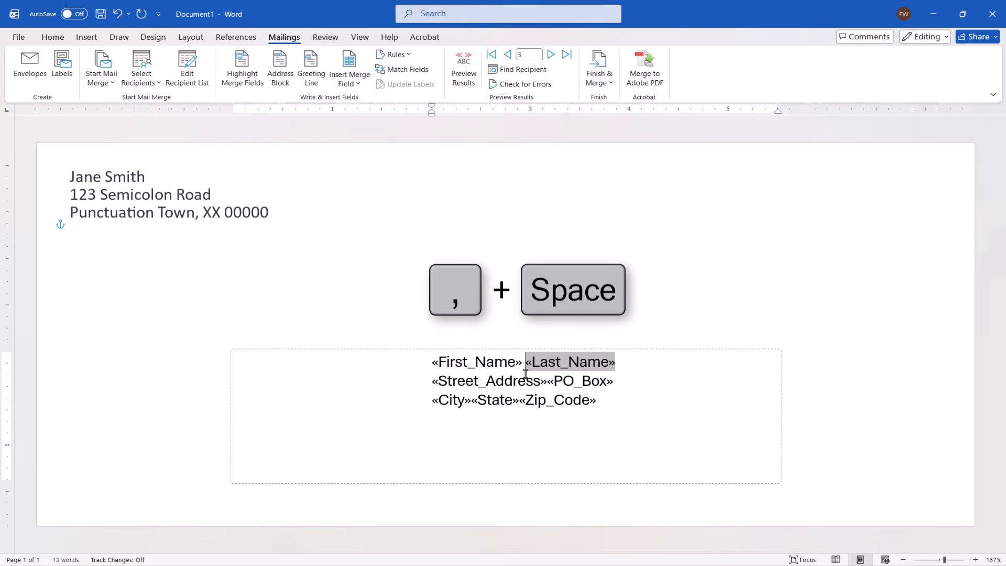
{"action": "left_click", "coordinate": [469, 405]}
{"action": "type", "text": ","}
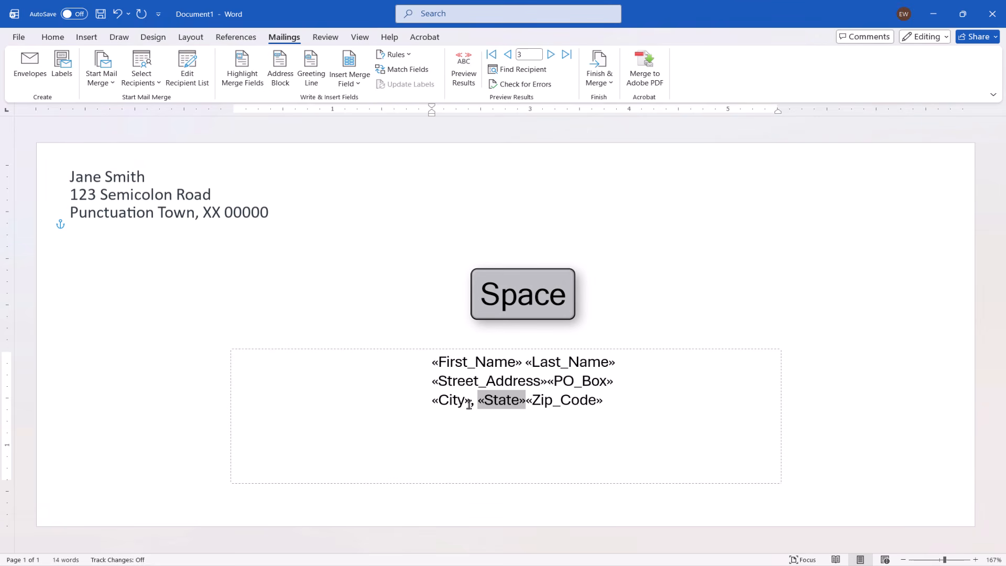
{"action": "left_click", "coordinate": [524, 401]}
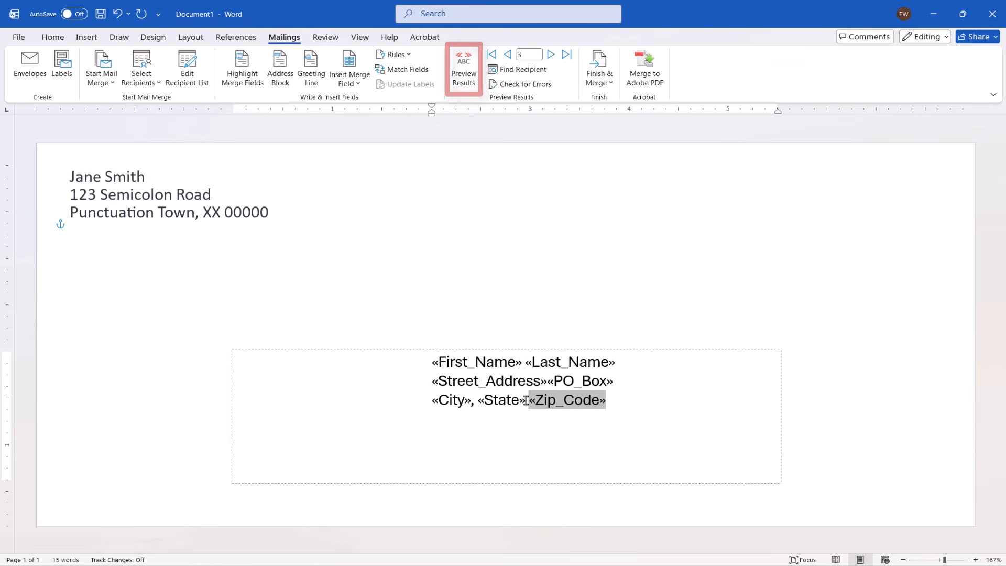
Step: Preview the merged delivery address on the envelope, then return to the merge field view
{"action": "left_click", "coordinate": [466, 76]}
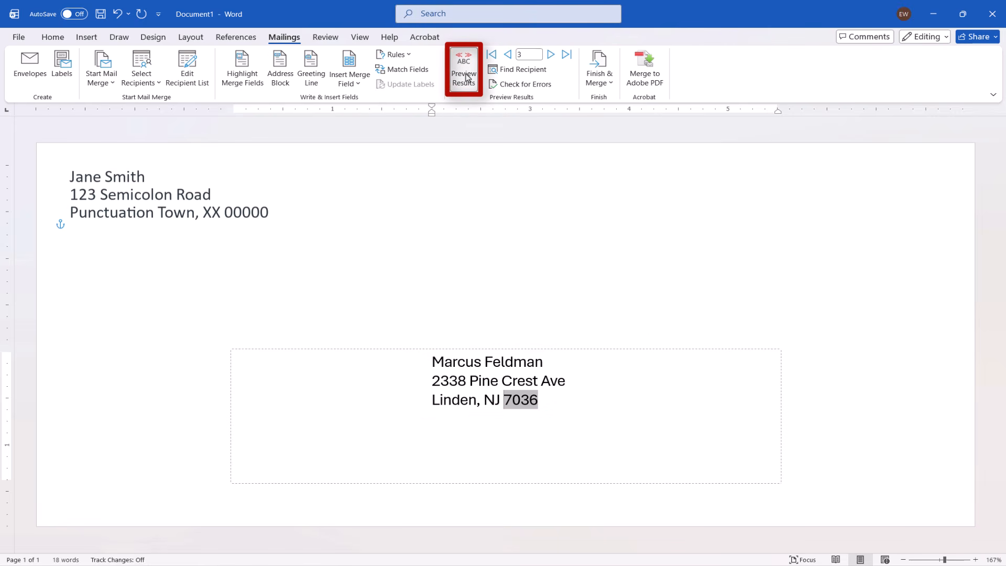
{"action": "left_click", "coordinate": [466, 77]}
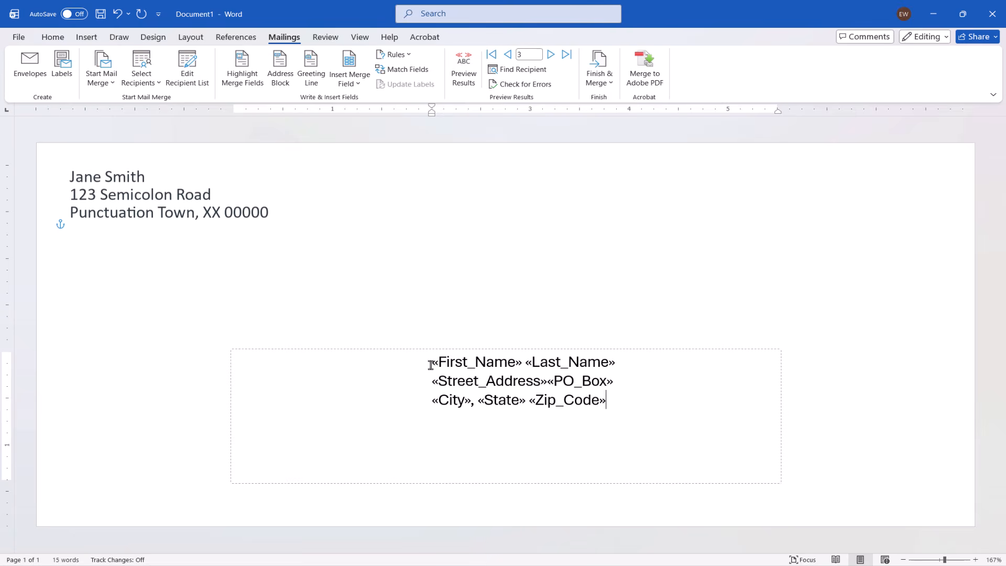
Step: Set the delivery address block's left indent to 2.4" and its spacing before each paragraph to 6 pt
{"action": "left_click_drag", "start_coordinate": [431, 365], "coordinate": [583, 403]}
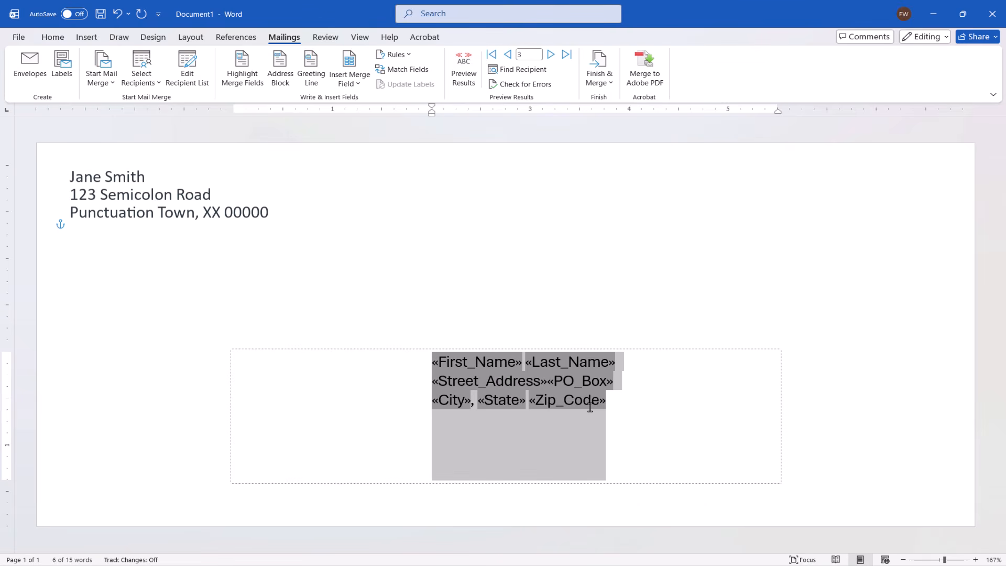
{"action": "right_click", "coordinate": [485, 363]}
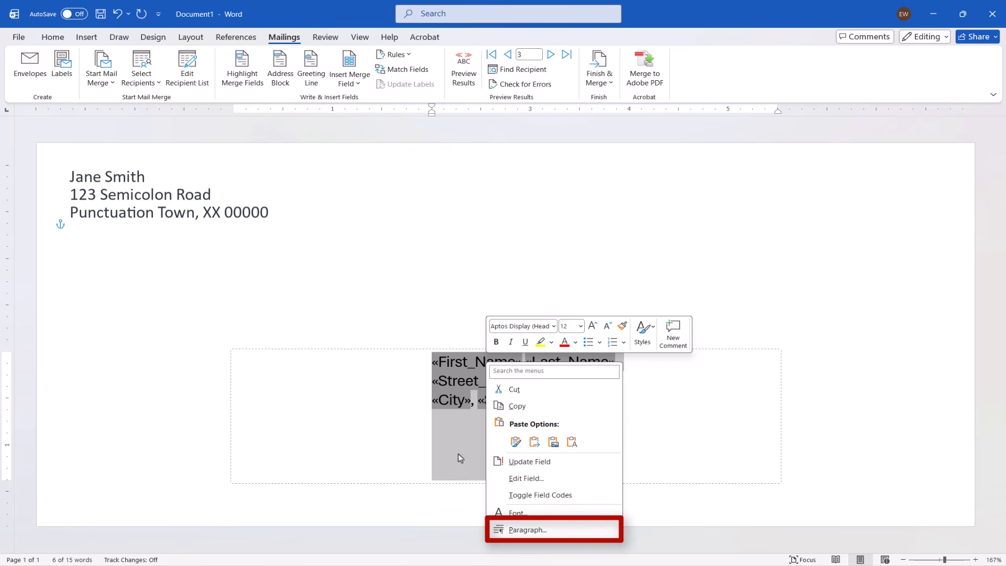
{"action": "left_click", "coordinate": [527, 530]}
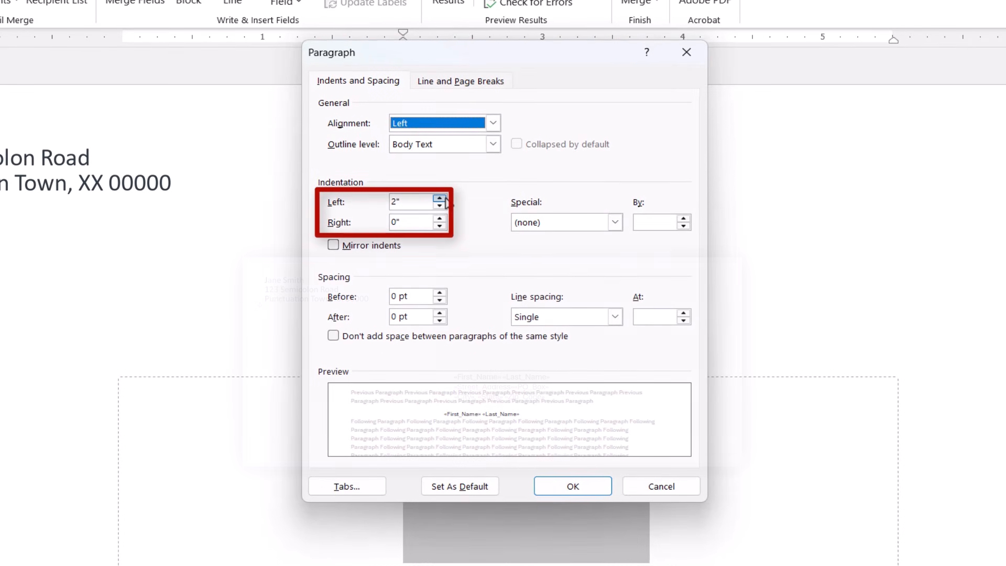
{"action": "left_click", "coordinate": [440, 199]}
{"action": "left_click", "coordinate": [439, 199]}
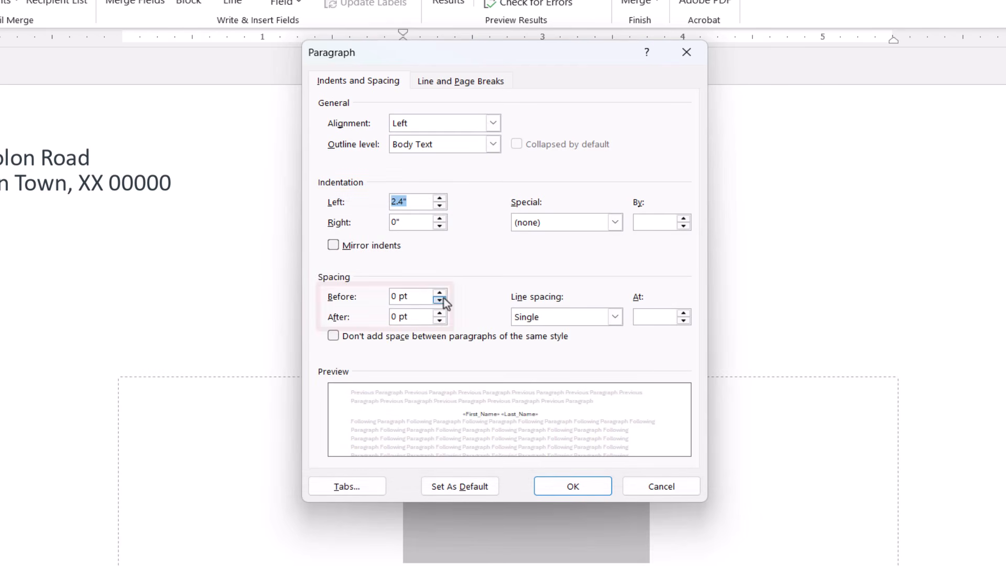
{"action": "left_click", "coordinate": [440, 293]}
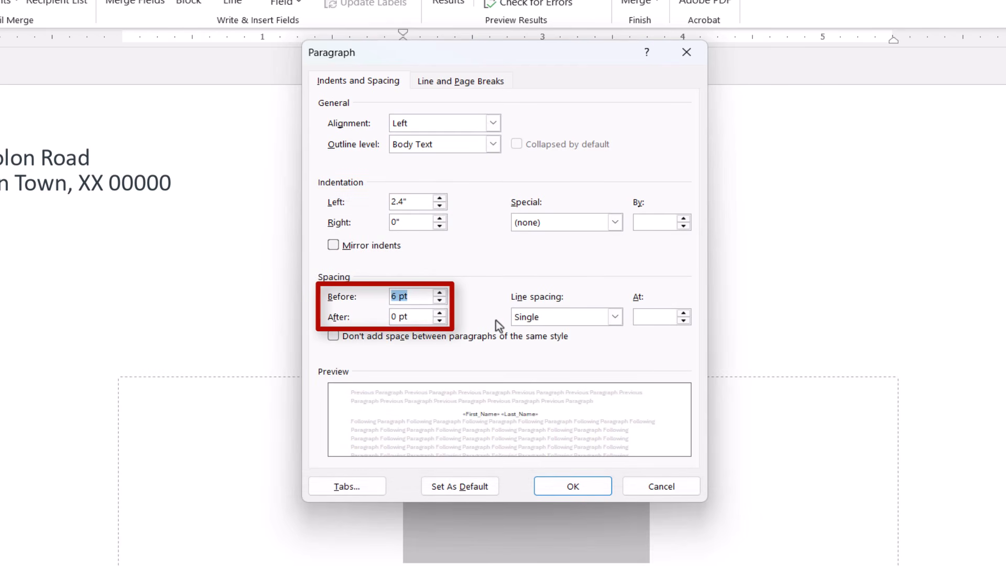
{"action": "left_click", "coordinate": [546, 487]}
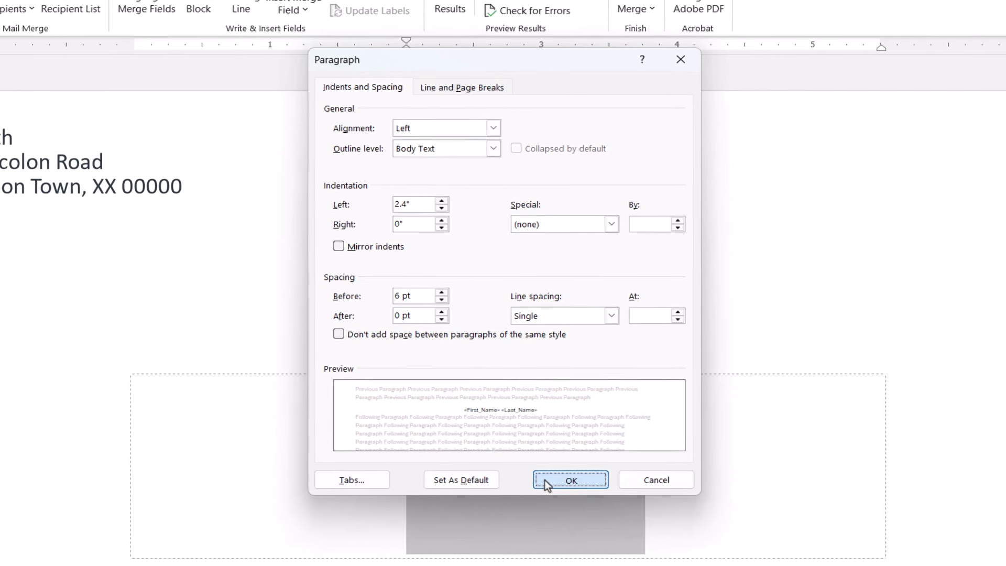
{"action": "left_click", "coordinate": [541, 468]}
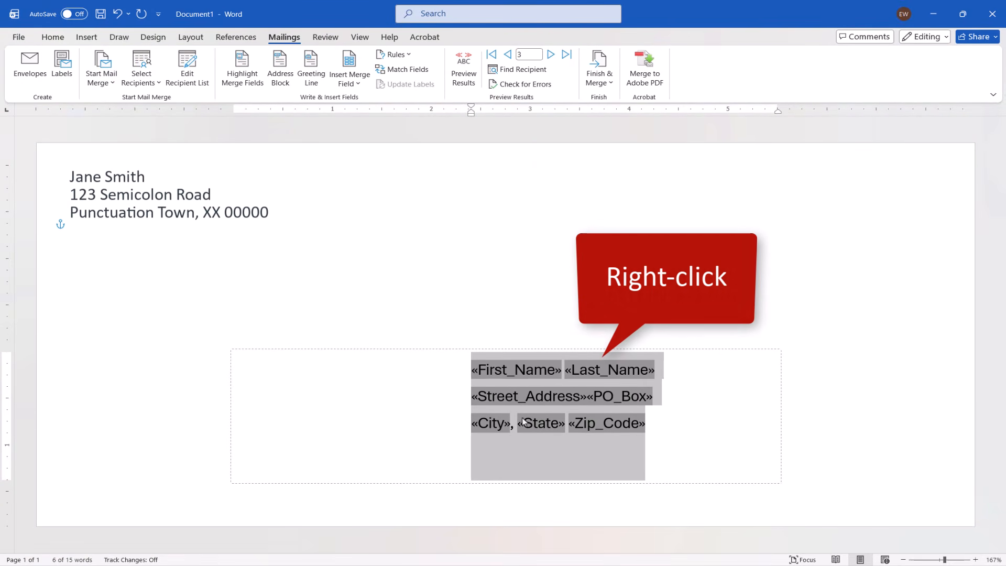
Step: Change the delivery address block's font to Arial at size 11
{"action": "right_click", "coordinate": [526, 367]}
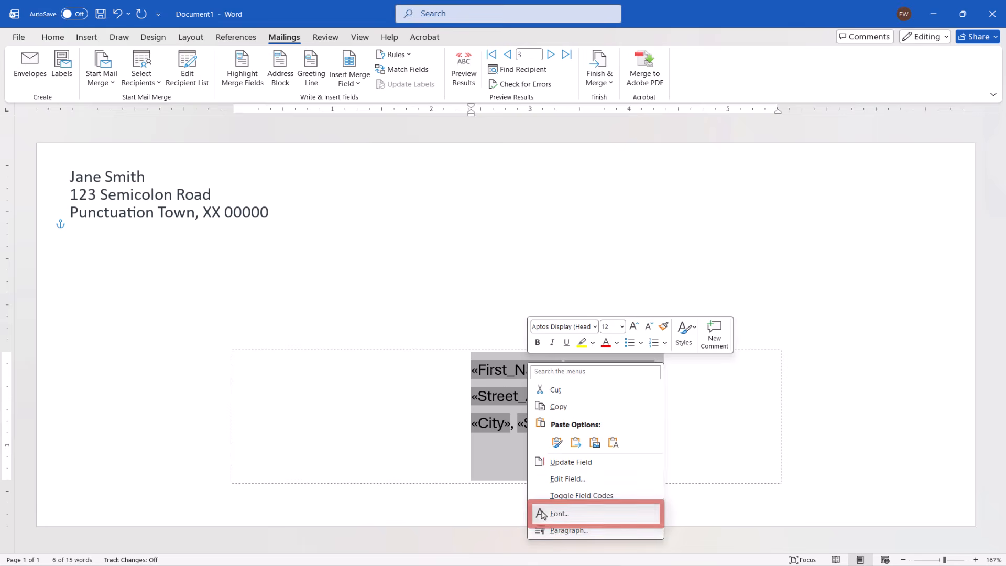
{"action": "left_click", "coordinate": [543, 514]}
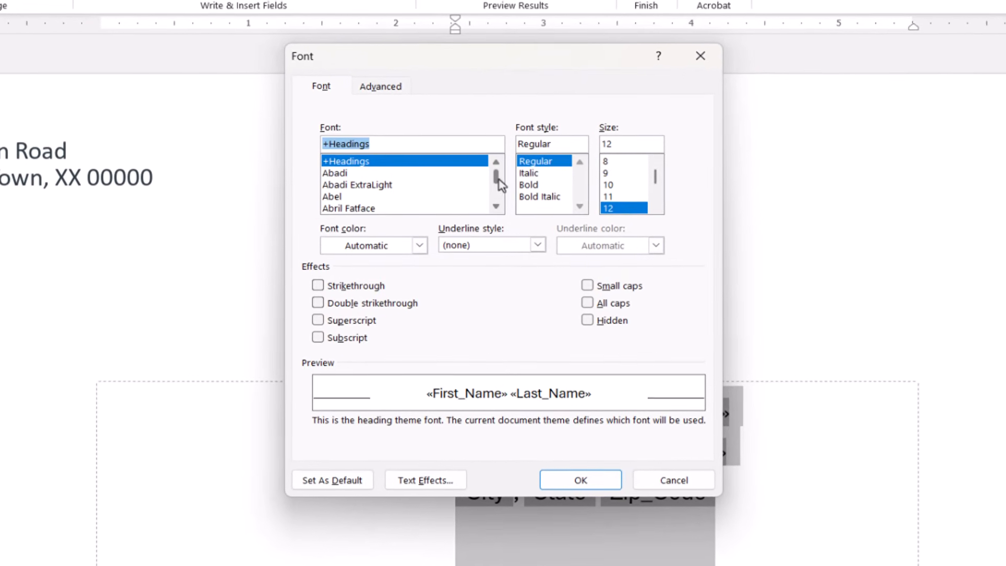
{"action": "left_click", "coordinate": [495, 206]}
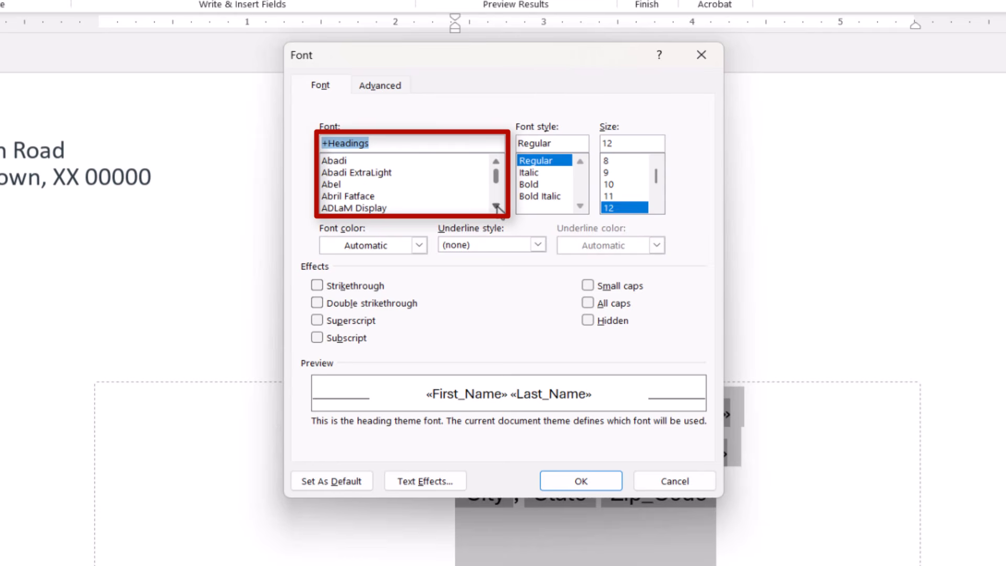
{"action": "left_click", "coordinate": [495, 206]}
{"action": "left_click", "coordinate": [496, 206]}
{"action": "left_click", "coordinate": [495, 207]}
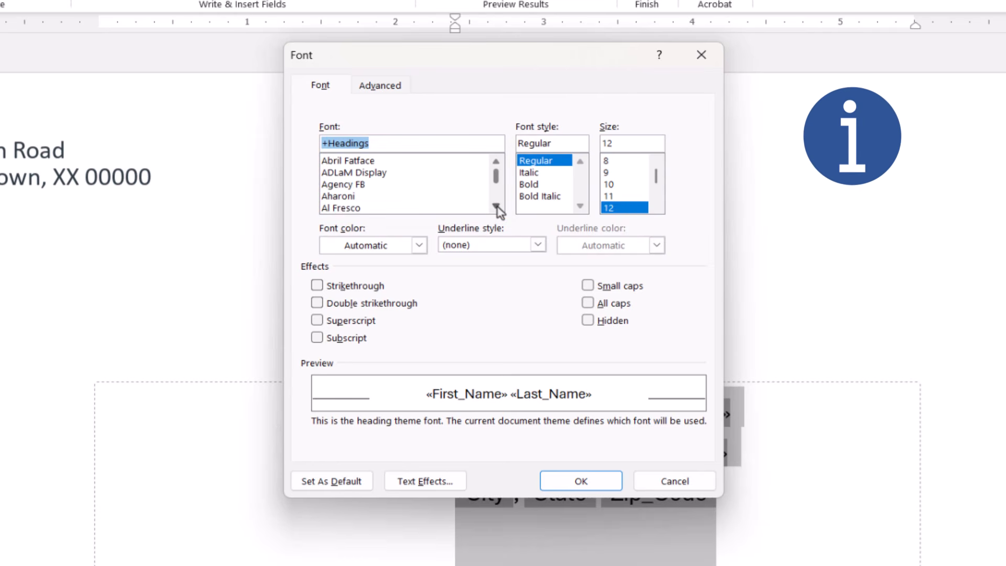
{"action": "left_click", "coordinate": [495, 207]}
{"action": "left_click", "coordinate": [495, 206]}
{"action": "left_click", "coordinate": [496, 206]}
{"action": "left_click", "coordinate": [495, 206]}
{"action": "left_click", "coordinate": [496, 206]}
{"action": "left_click", "coordinate": [496, 206]}
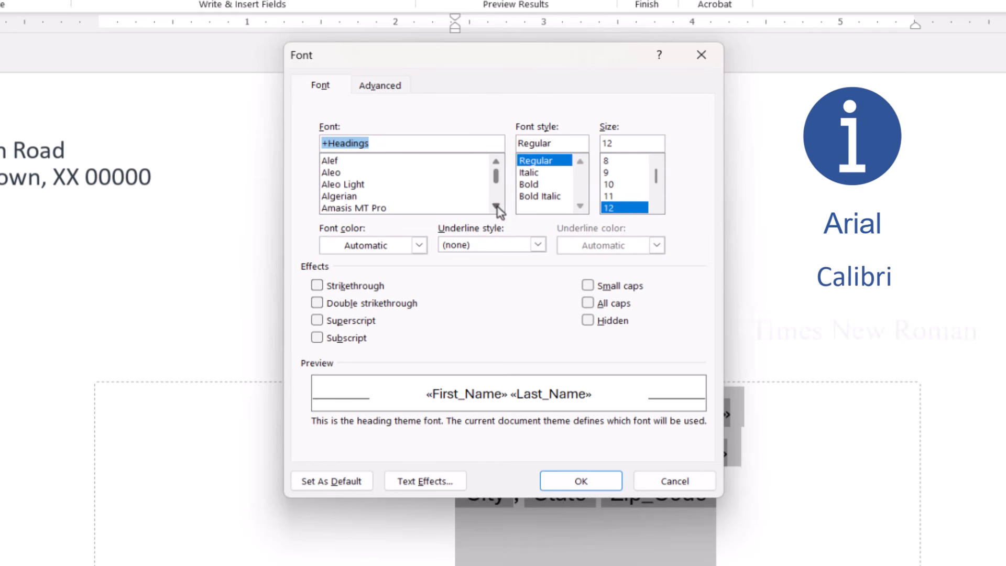
{"action": "left_click", "coordinate": [495, 206]}
{"action": "left_click", "coordinate": [496, 206]}
{"action": "left_click", "coordinate": [496, 206]}
{"action": "left_click", "coordinate": [495, 206]}
{"action": "left_click", "coordinate": [495, 207]}
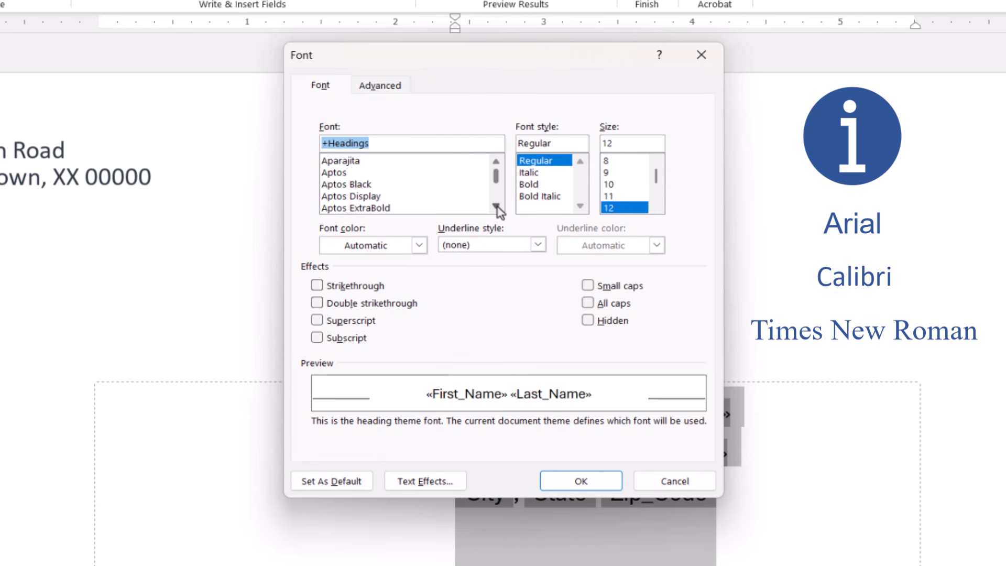
{"action": "left_click", "coordinate": [495, 206]}
{"action": "left_click", "coordinate": [495, 206]}
{"action": "left_click", "coordinate": [495, 206]}
{"action": "left_click", "coordinate": [496, 206]}
{"action": "left_click", "coordinate": [495, 206]}
{"action": "left_click", "coordinate": [495, 207]}
{"action": "left_click", "coordinate": [496, 206]}
{"action": "left_click", "coordinate": [340, 161]}
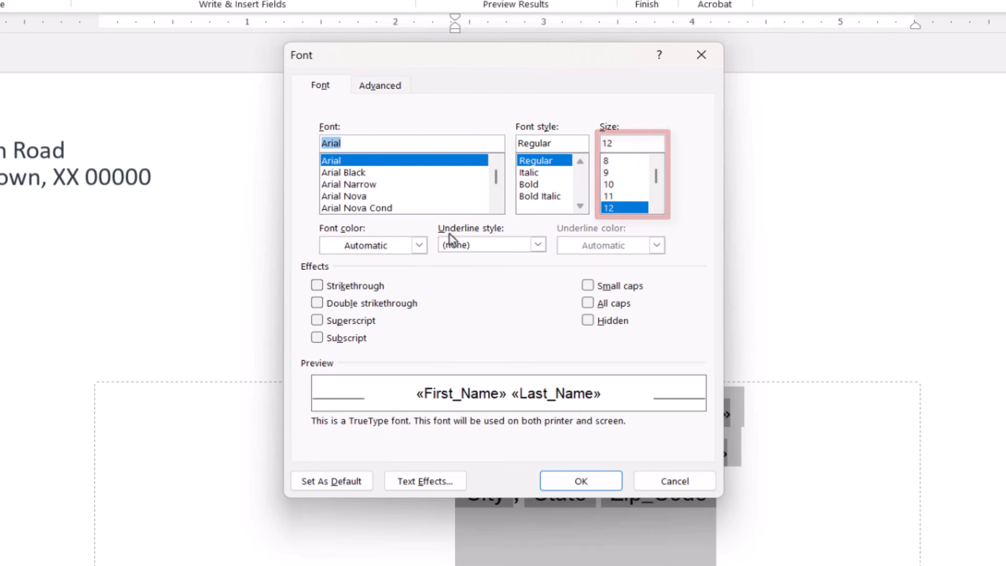
{"action": "left_click", "coordinate": [608, 196]}
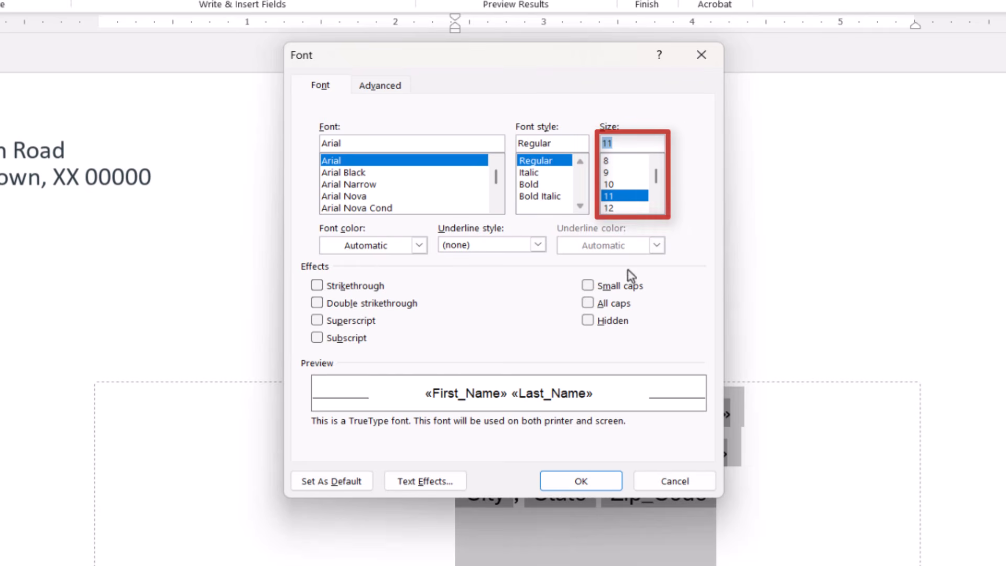
{"action": "left_click", "coordinate": [567, 485]}
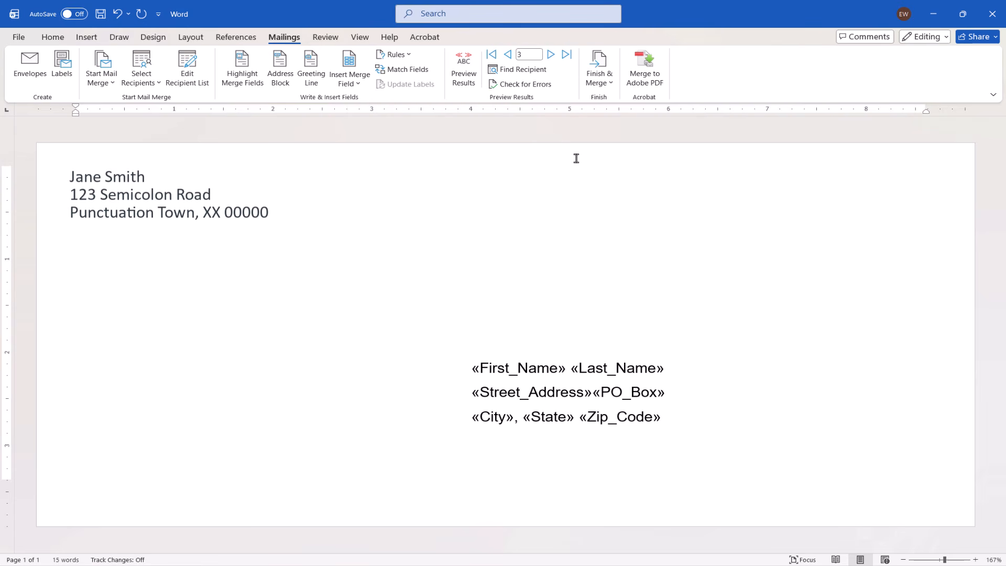
Step: Finish the merge by printing the envelopes for all records
{"action": "left_click", "coordinate": [605, 82]}
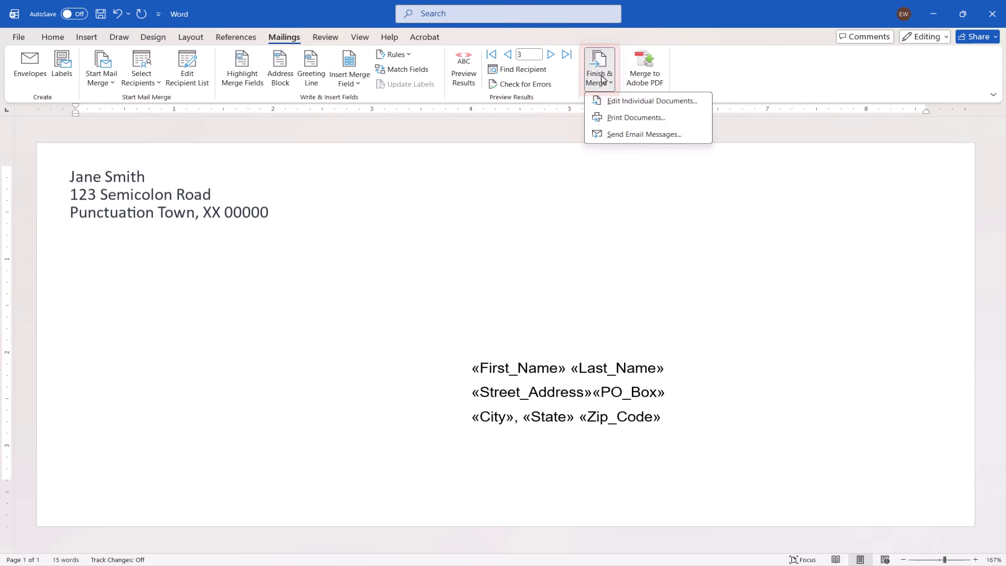
{"action": "left_click", "coordinate": [597, 119]}
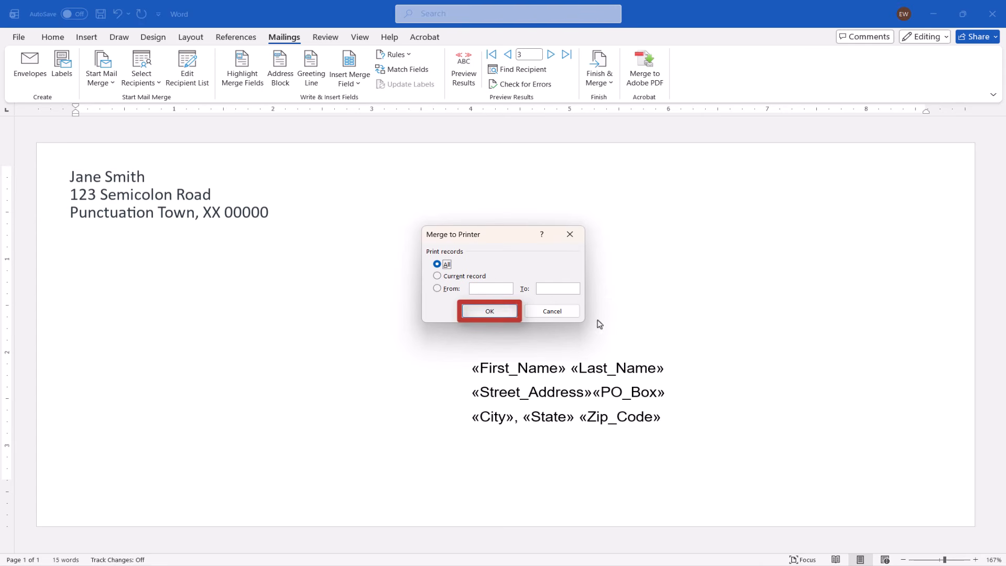
{"action": "left_click", "coordinate": [484, 316]}
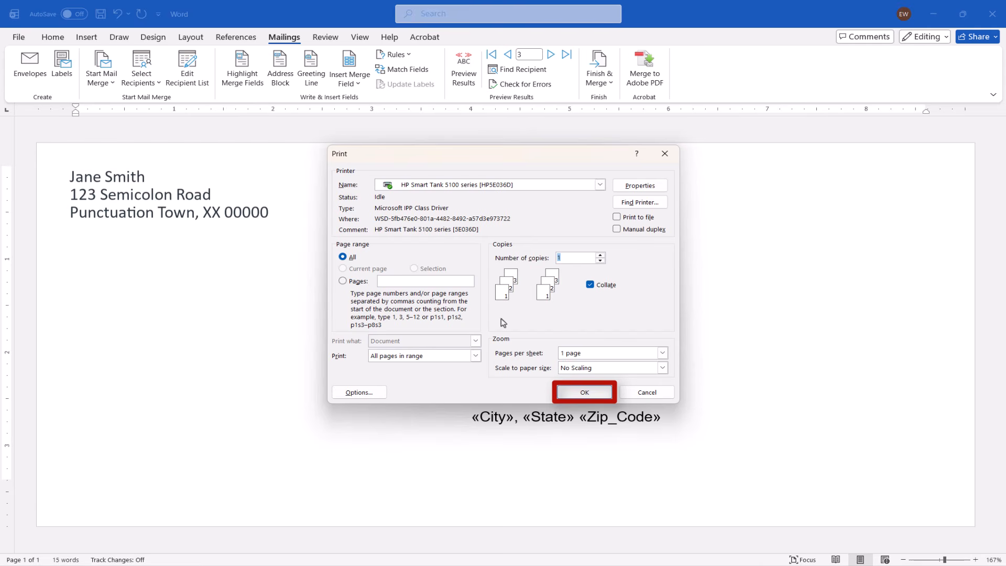
{"action": "left_click", "coordinate": [563, 394]}
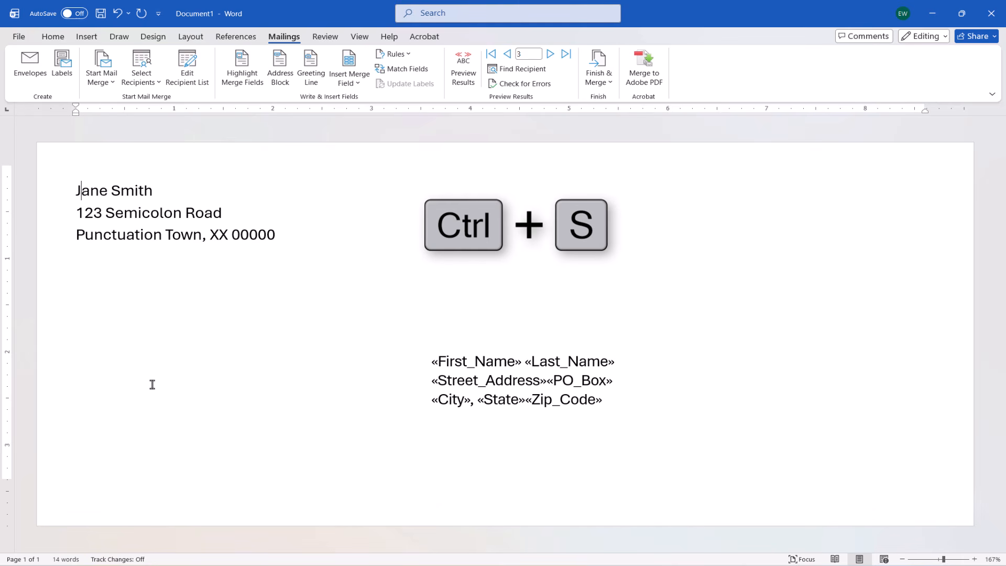
Step: Save the envelope document under the file name Preferred Customer Envelopes
{"action": "key", "text": "ctrl+s"}
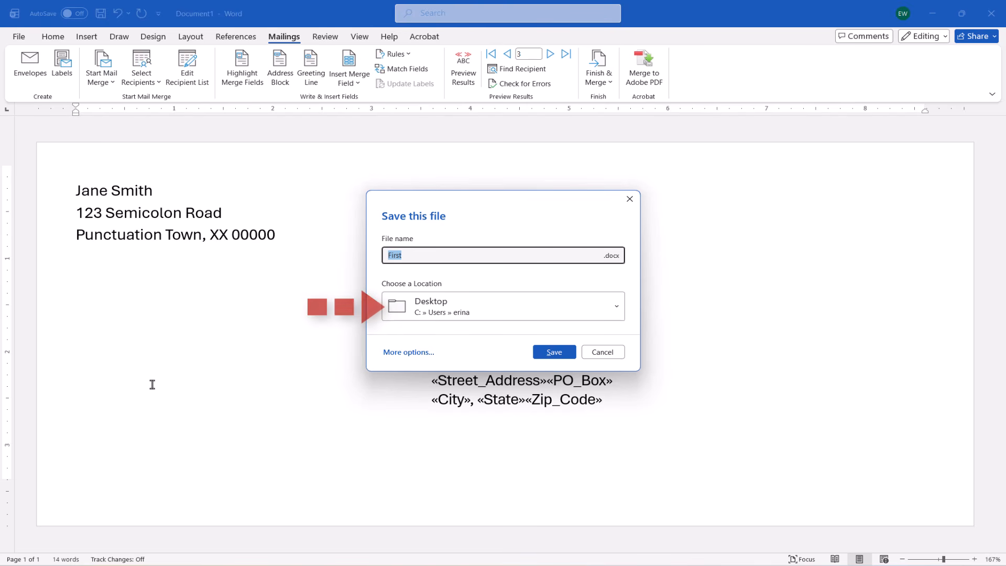
{"action": "type", "text": "Preferred Customer Envelopes"}
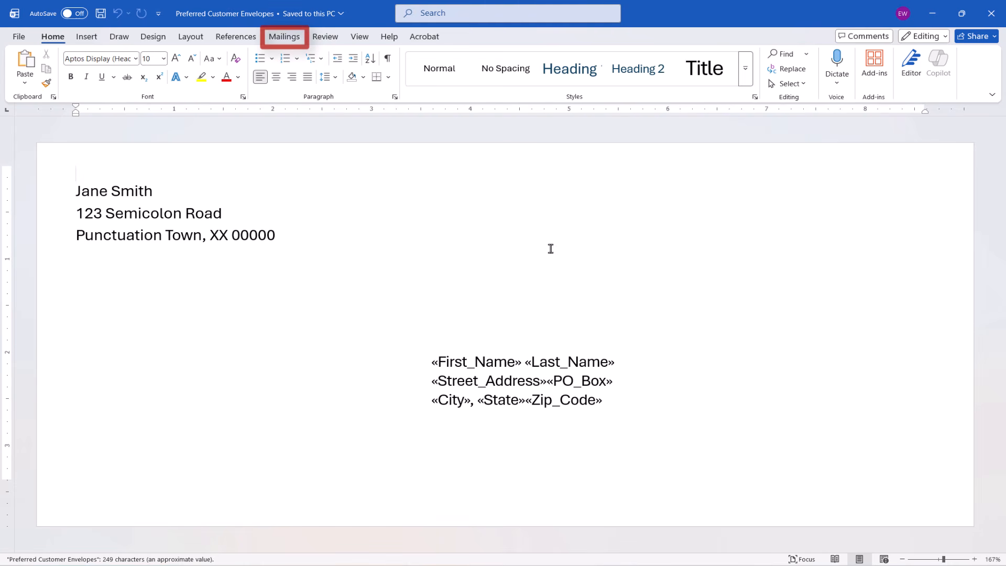
Step: Review which customers are included in the saved envelope's recipient list and look at the options for finishing the merge
{"action": "left_click", "coordinate": [285, 37]}
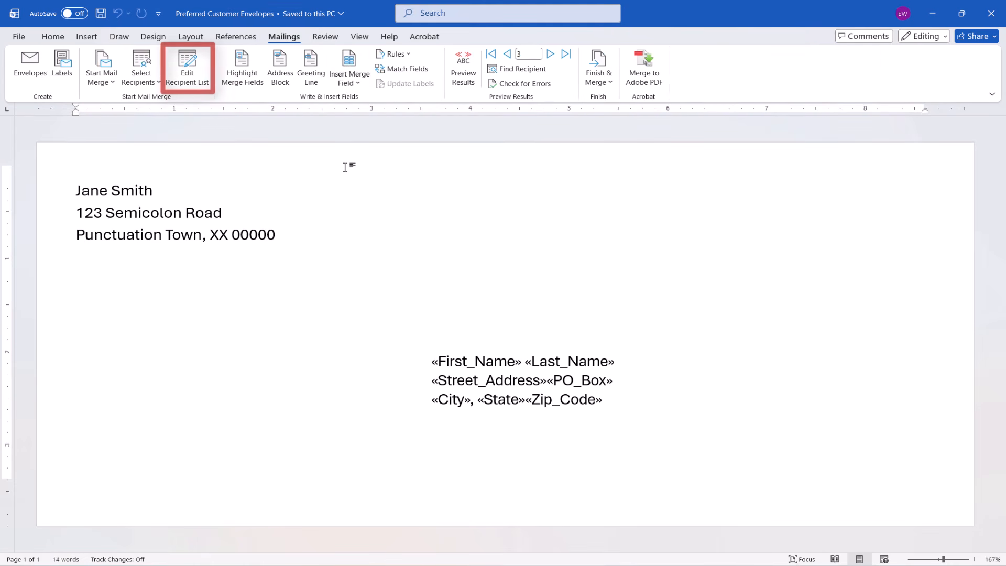
{"action": "left_click", "coordinate": [193, 69]}
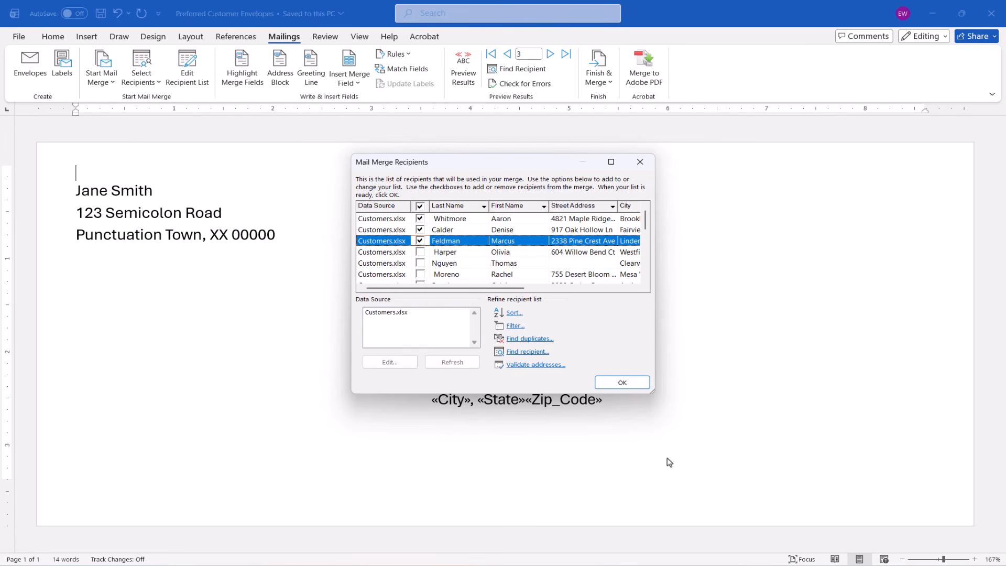
{"action": "left_click", "coordinate": [621, 383]}
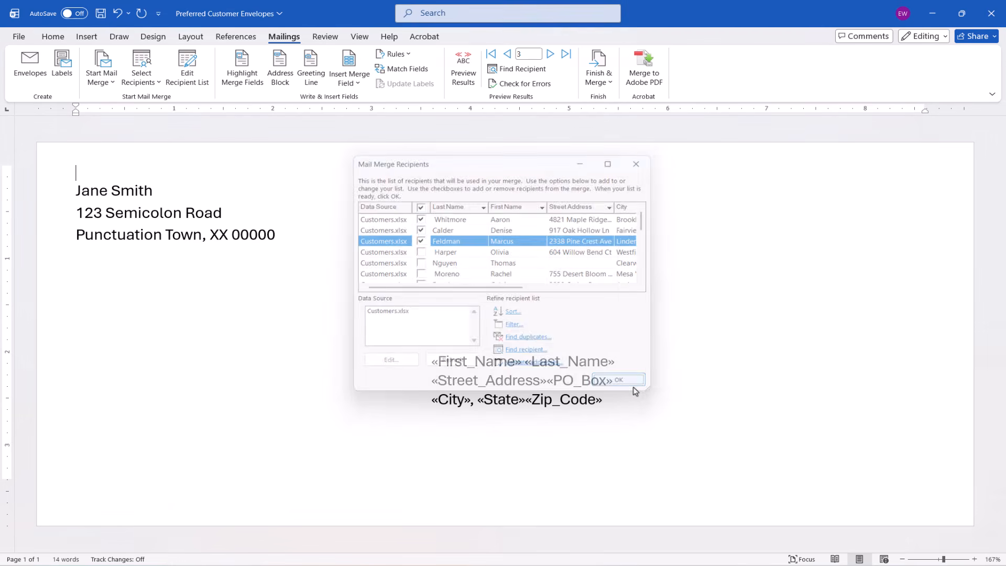
{"action": "left_click", "coordinate": [600, 83]}
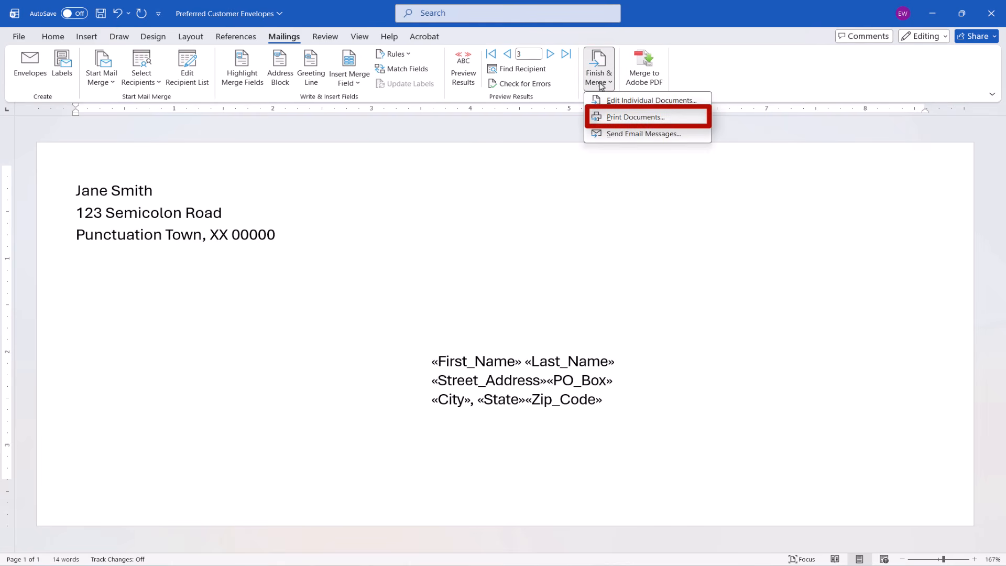
{"action": "left_click", "coordinate": [485, 202]}
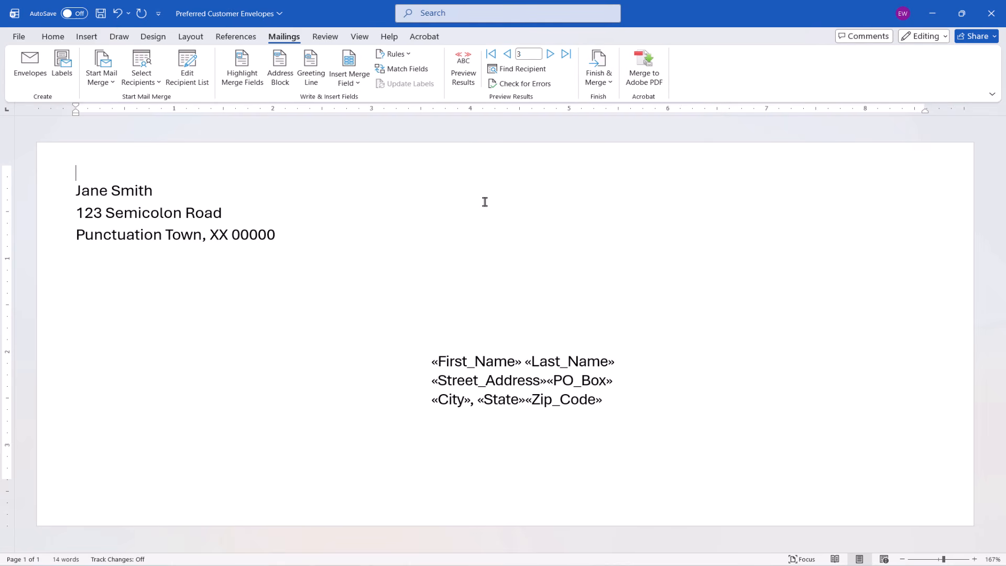